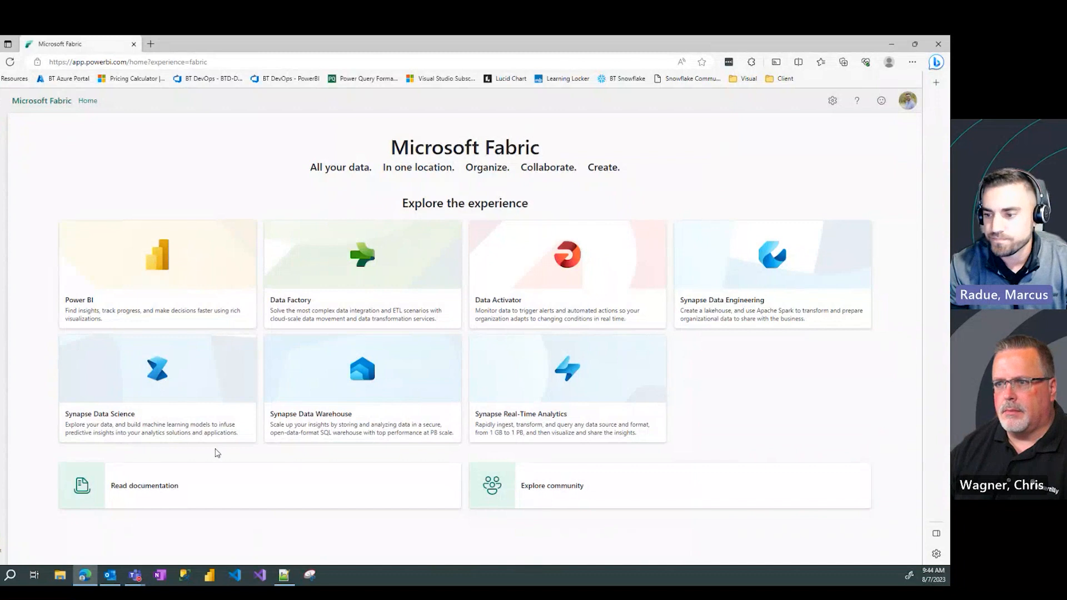
- Open the PL_DATA_Copy_Blob_LH pipeline from Synapse Data Engineering and move its Copy Blob to LH activity lower on the canvas
{"action": "left_click", "coordinate": [732, 315]}
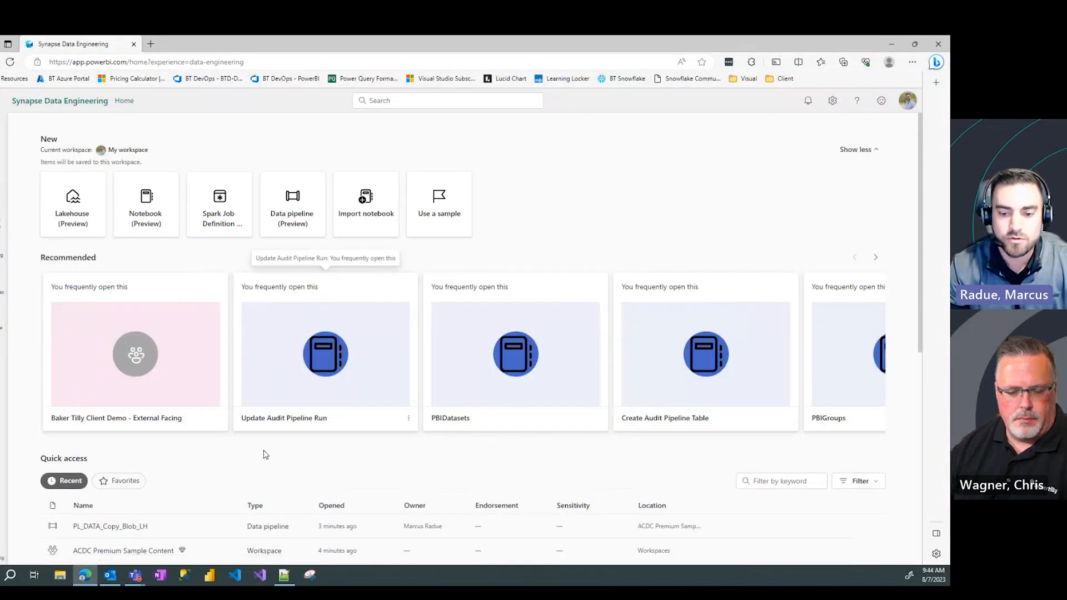
{"action": "left_click", "coordinate": [137, 528]}
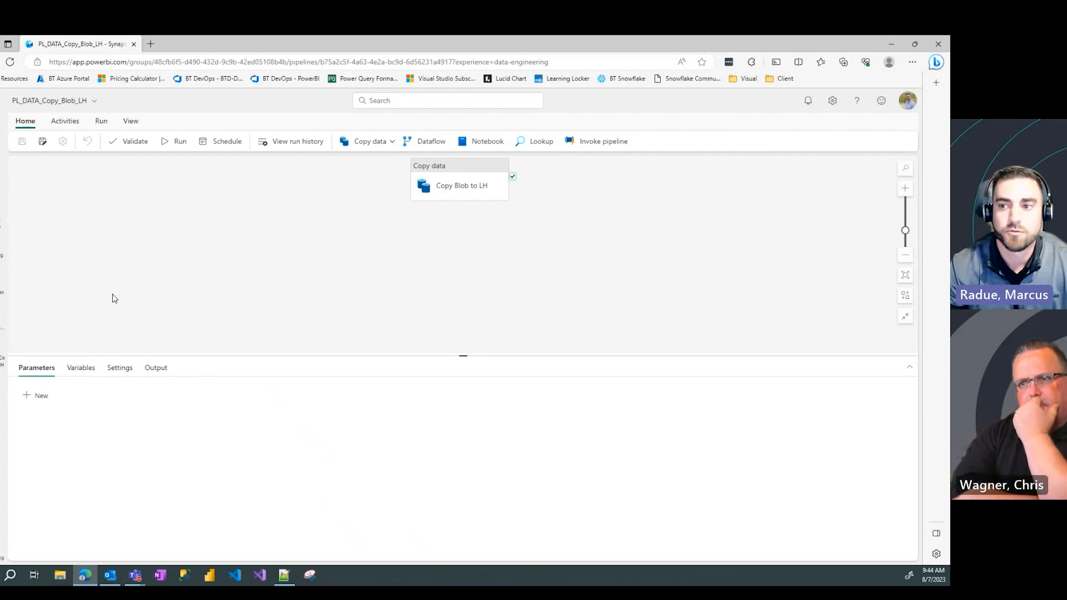
{"action": "left_click", "coordinate": [439, 185]}
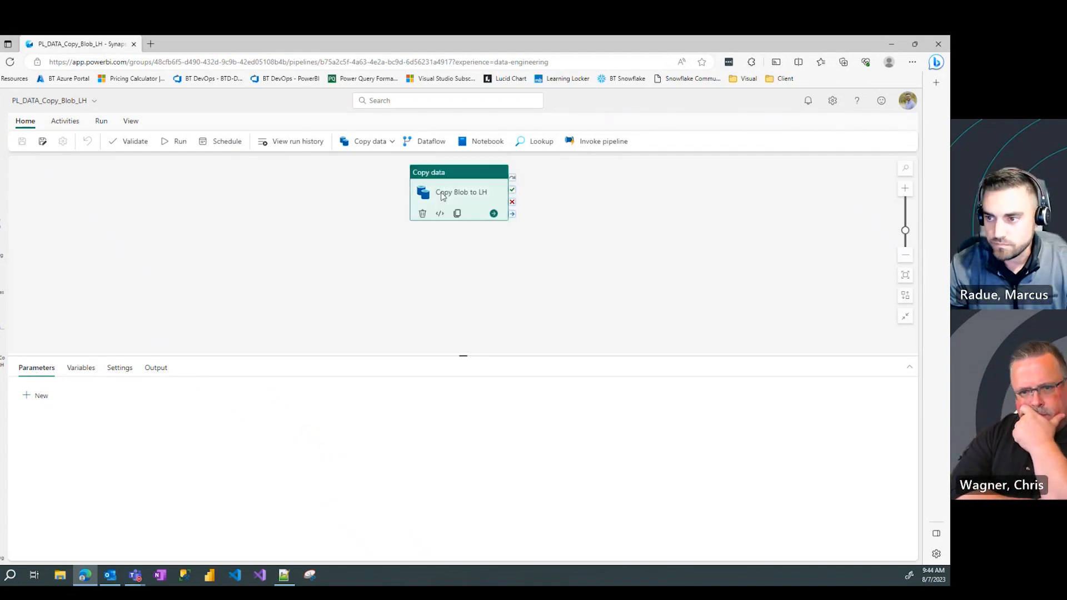
{"action": "left_click_drag", "start_coordinate": [439, 213], "coordinate": [438, 216]}
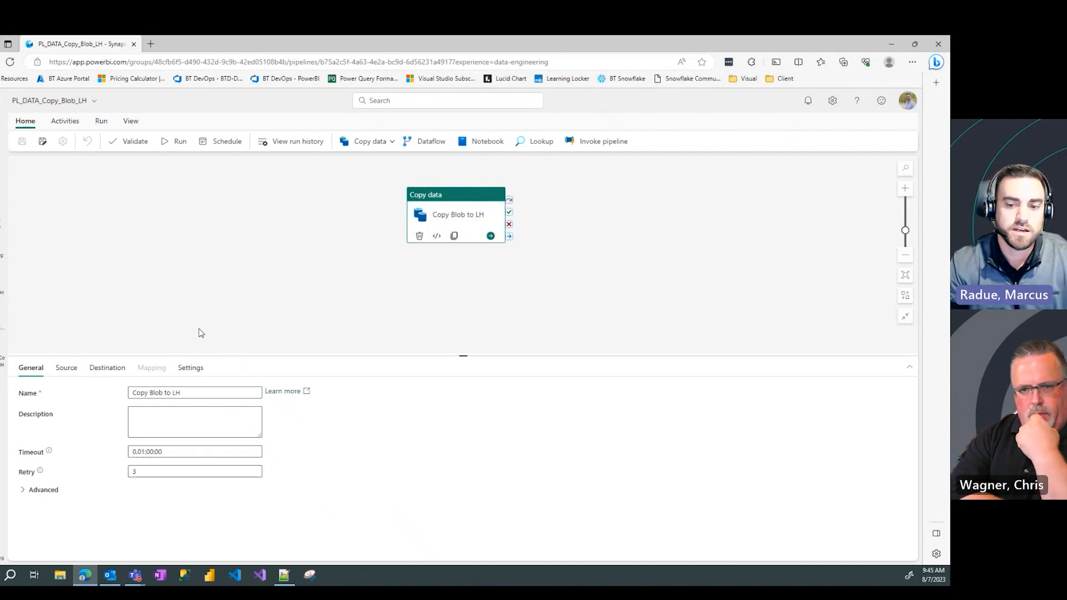
{"action": "left_click", "coordinate": [259, 253]}
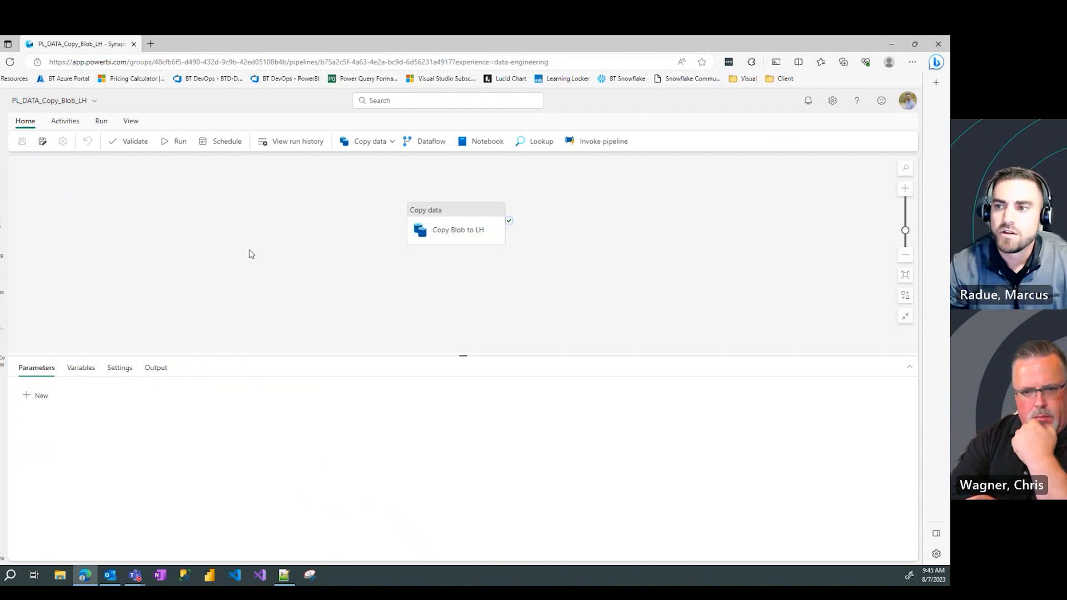
- Add a Set variable activity to the pipeline and place it on the canvas before the Copy Blob to LH activity
{"action": "left_click", "coordinate": [65, 121]}
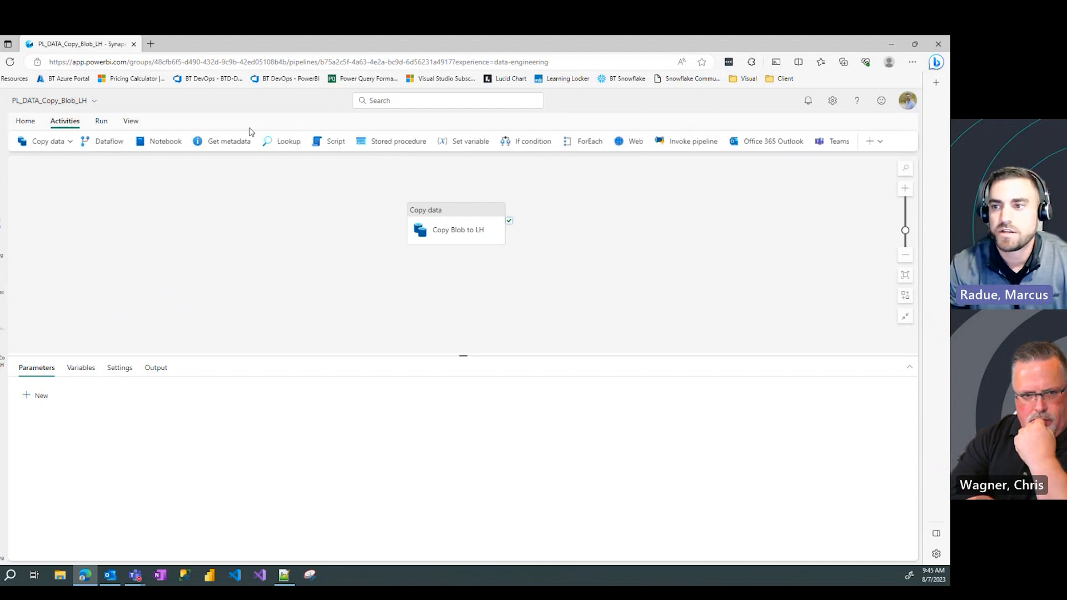
{"action": "left_click", "coordinate": [466, 141]}
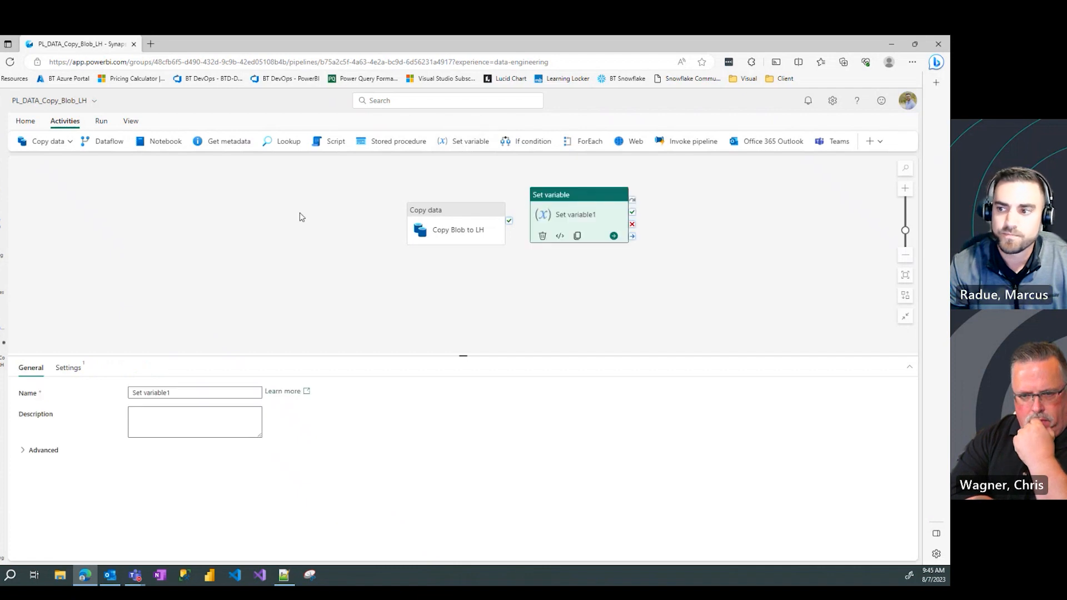
{"action": "left_click_drag", "start_coordinate": [556, 198], "coordinate": [305, 206]}
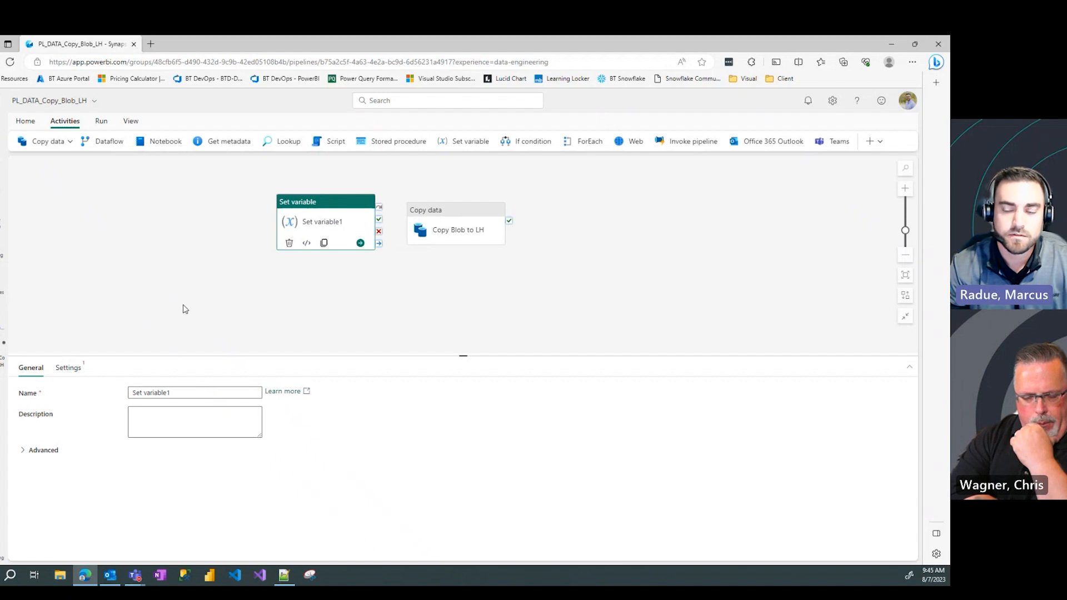
{"action": "left_click", "coordinate": [238, 312]}
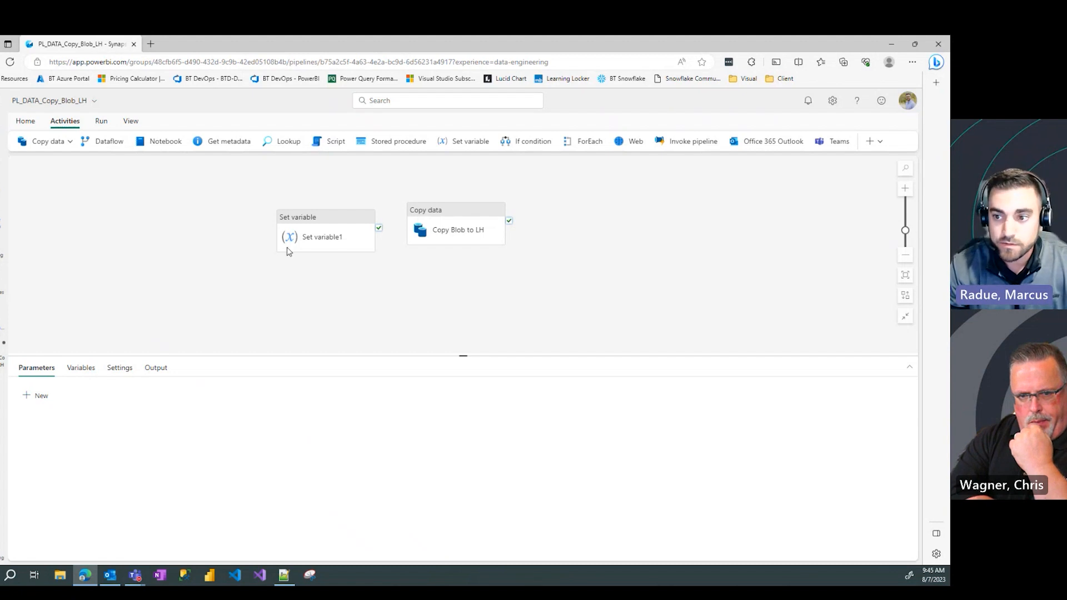
{"action": "left_click", "coordinate": [304, 218]}
{"action": "left_click", "coordinate": [248, 293]}
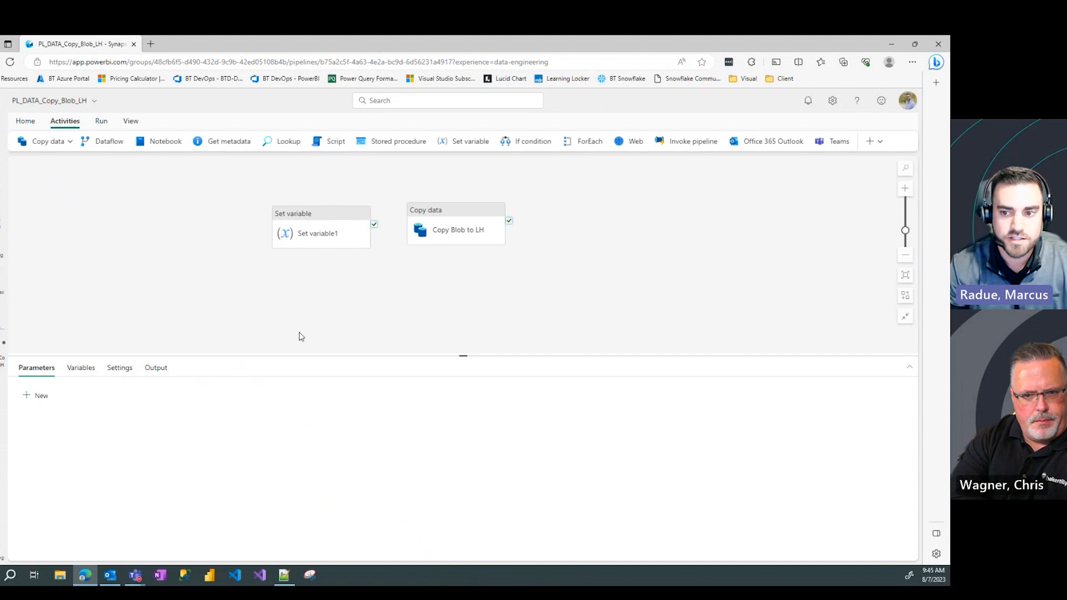
- Widen the pipeline variables table and copy the full default value of the SourceFolderName array variable
{"action": "left_click", "coordinate": [82, 370]}
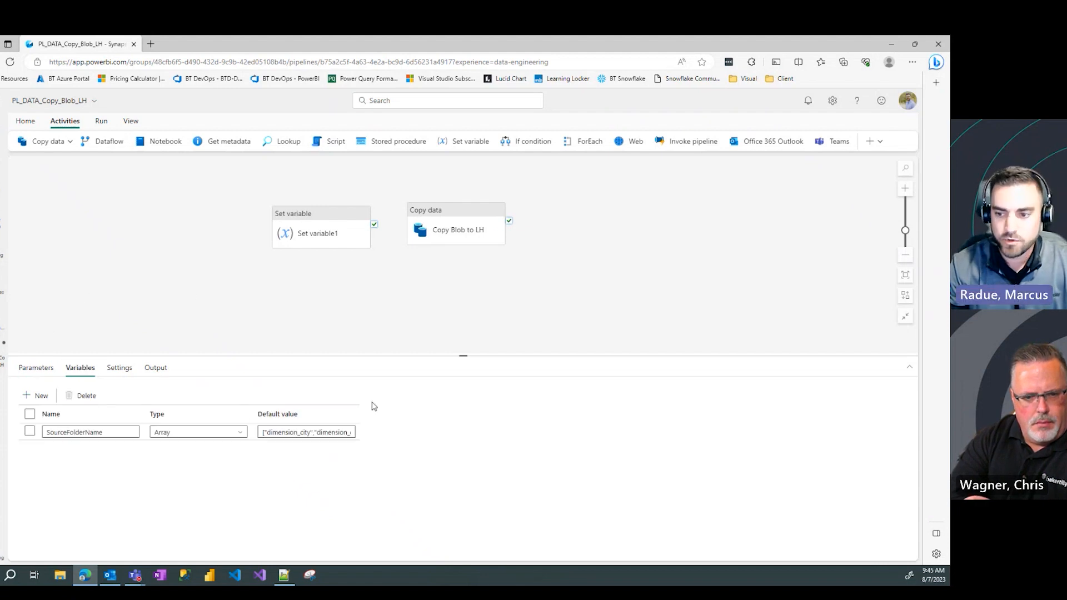
{"action": "left_click_drag", "start_coordinate": [358, 409], "coordinate": [432, 407]}
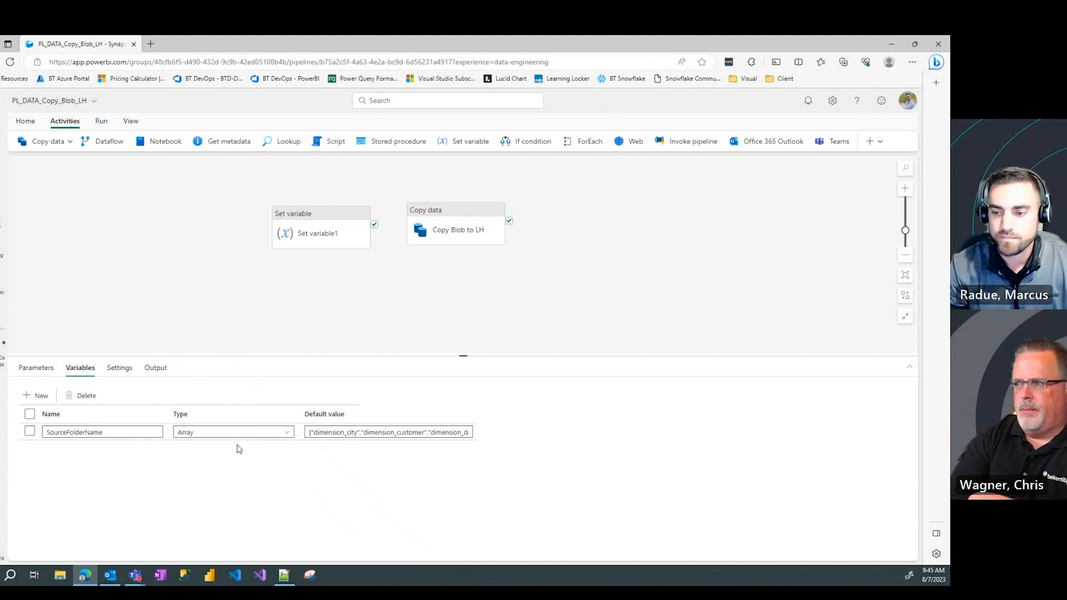
{"action": "left_click", "coordinate": [143, 434]}
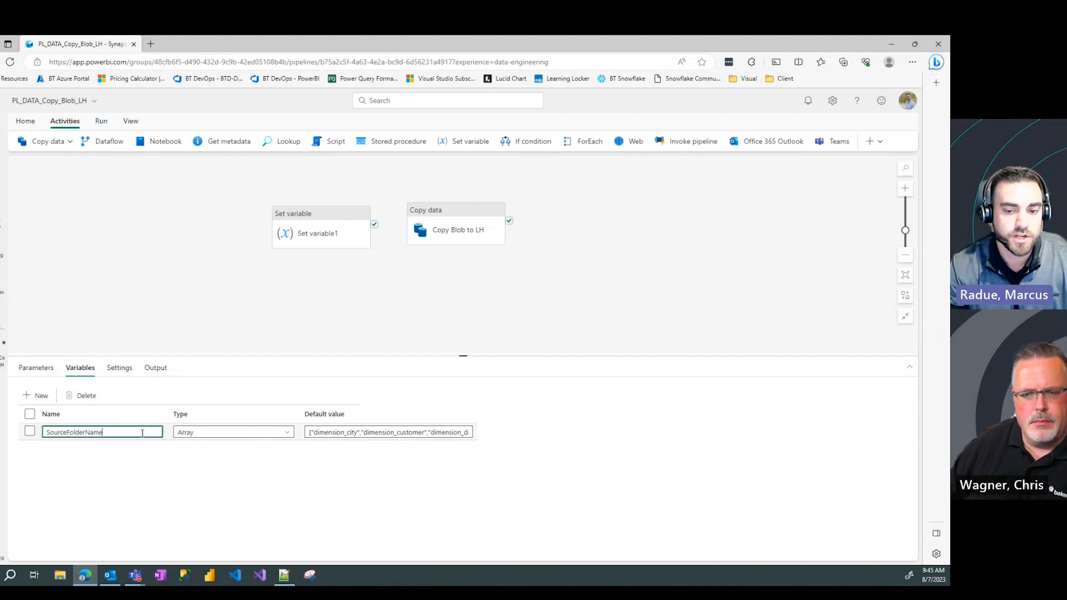
{"action": "left_click", "coordinate": [219, 433]}
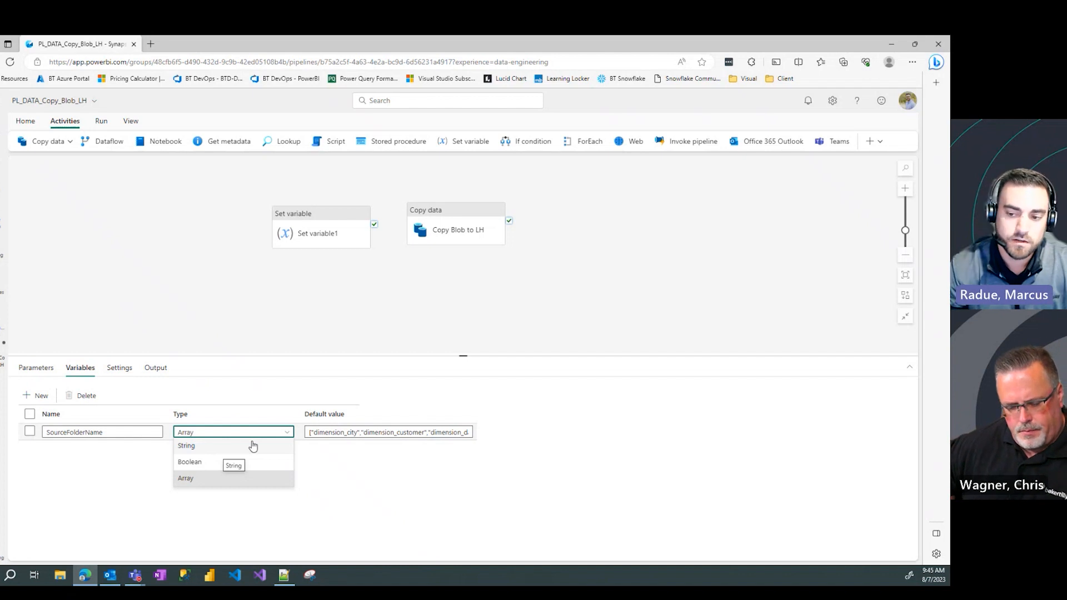
{"action": "left_click", "coordinate": [366, 432]}
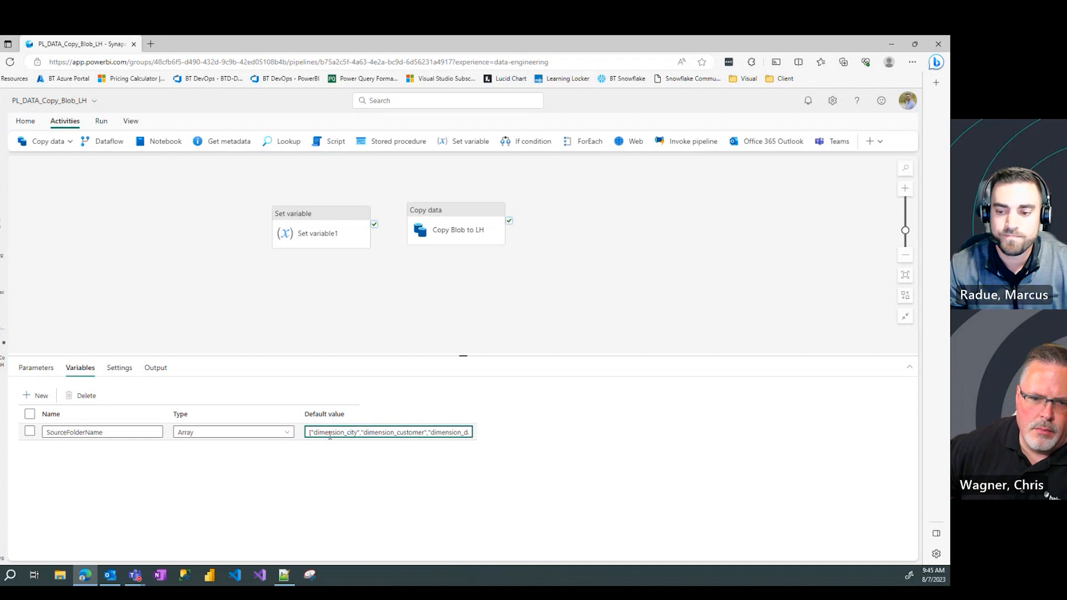
{"action": "left_click_drag", "start_coordinate": [310, 432], "coordinate": [538, 433]}
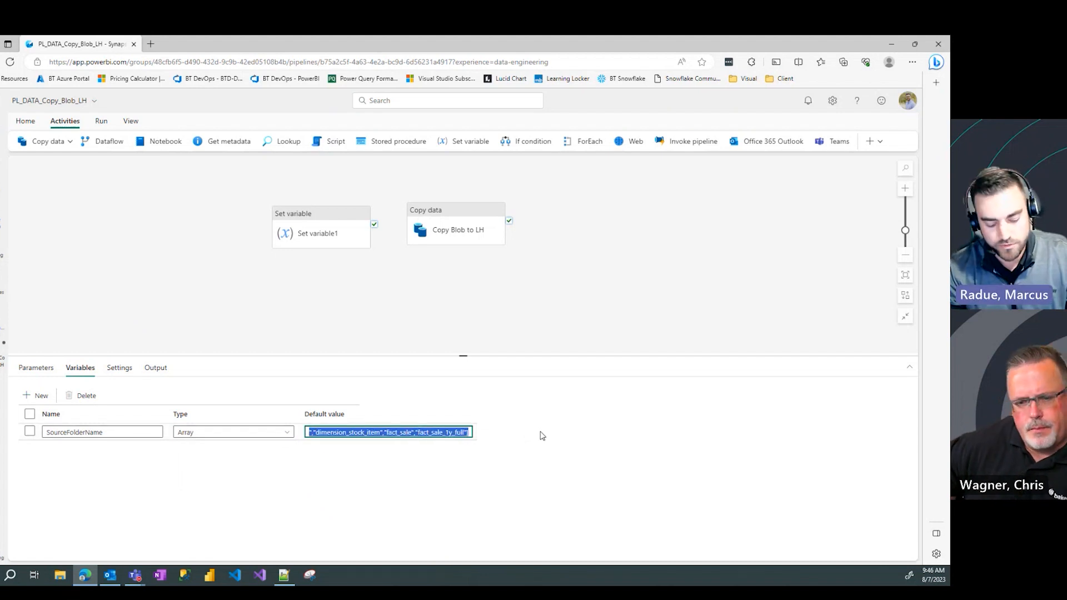
{"action": "left_click", "coordinate": [470, 433]}
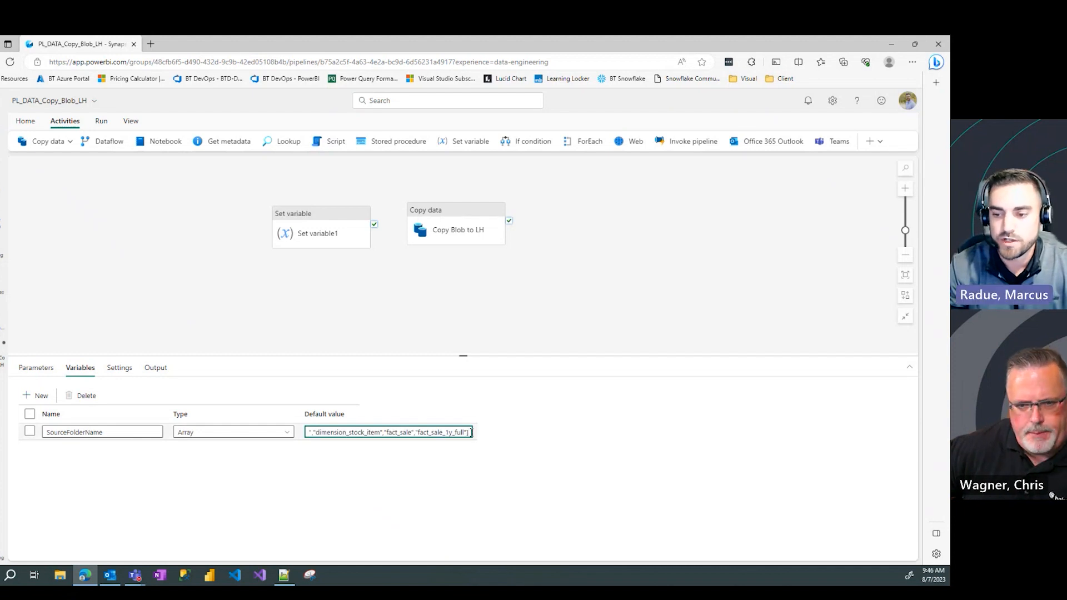
{"action": "left_click_drag", "start_coordinate": [469, 433], "coordinate": [288, 433]}
{"action": "left_click", "coordinate": [358, 433]}
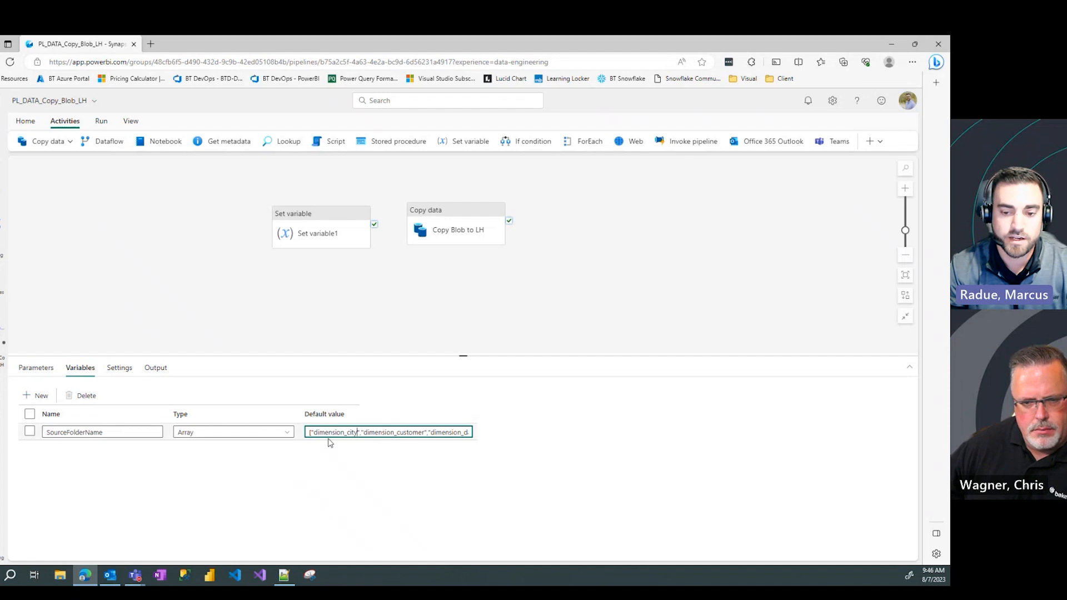
- Rename the Set variable activity to "Set SourceFolderName var"
{"action": "mouse_move", "coordinate": [318, 231]}
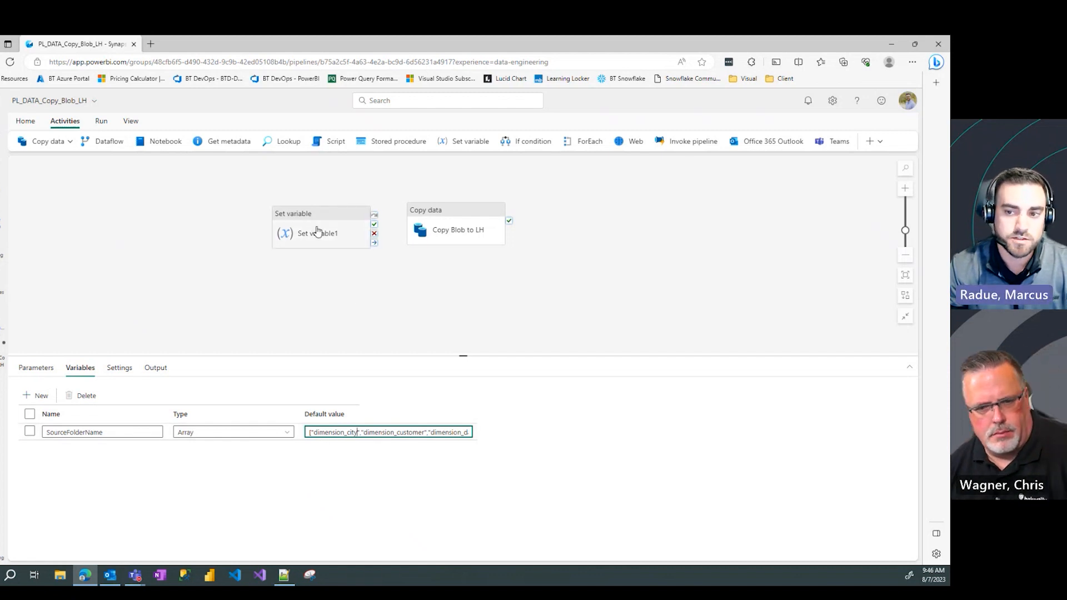
{"action": "left_click", "coordinate": [318, 232]}
{"action": "left_click_drag", "start_coordinate": [181, 392], "coordinate": [145, 392]}
{"action": "key", "text": "BackSpace"}
{"action": "type", "text": "SourceFold"}
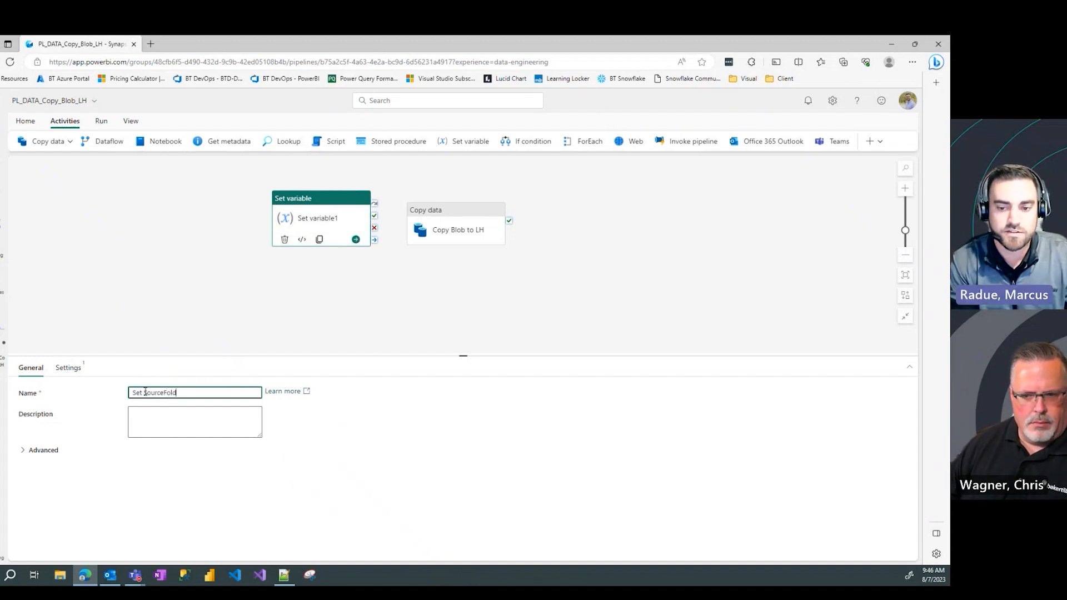
{"action": "type", "text": "erName var"}
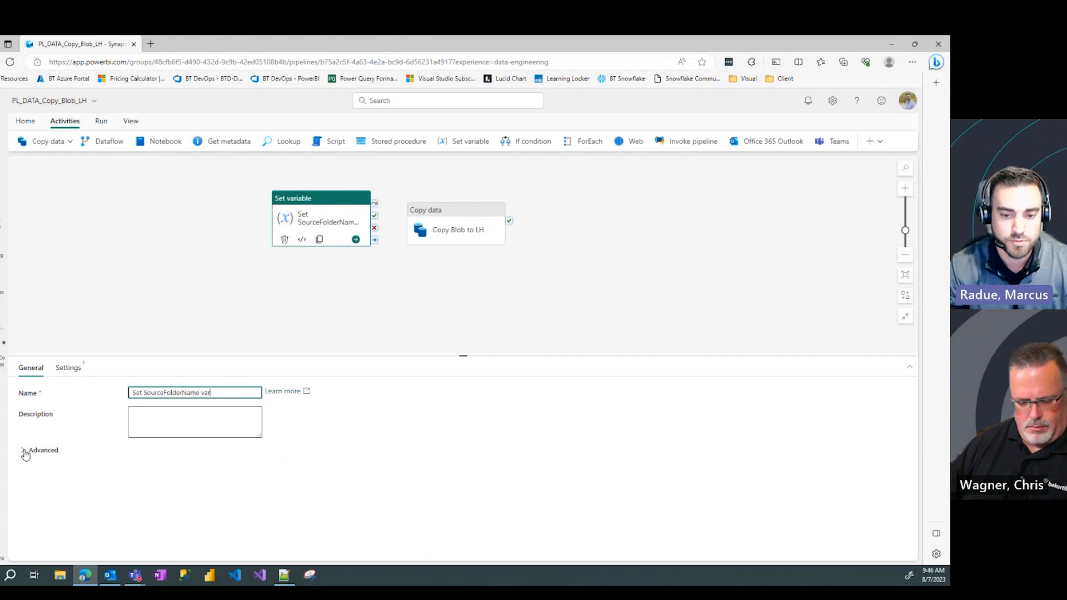
- Have the Set variable activity set the SourceFolderName pipeline variable, with the copied array of dimension and fact folder names as its value
{"action": "left_click", "coordinate": [66, 370]}
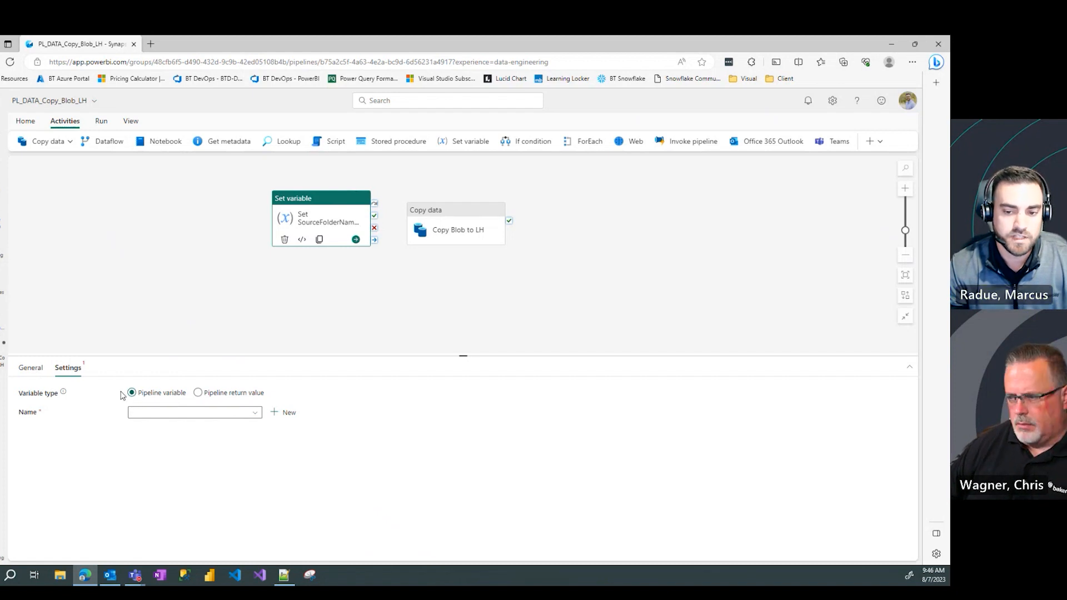
{"action": "left_click", "coordinate": [193, 413]}
{"action": "left_click", "coordinate": [191, 428]}
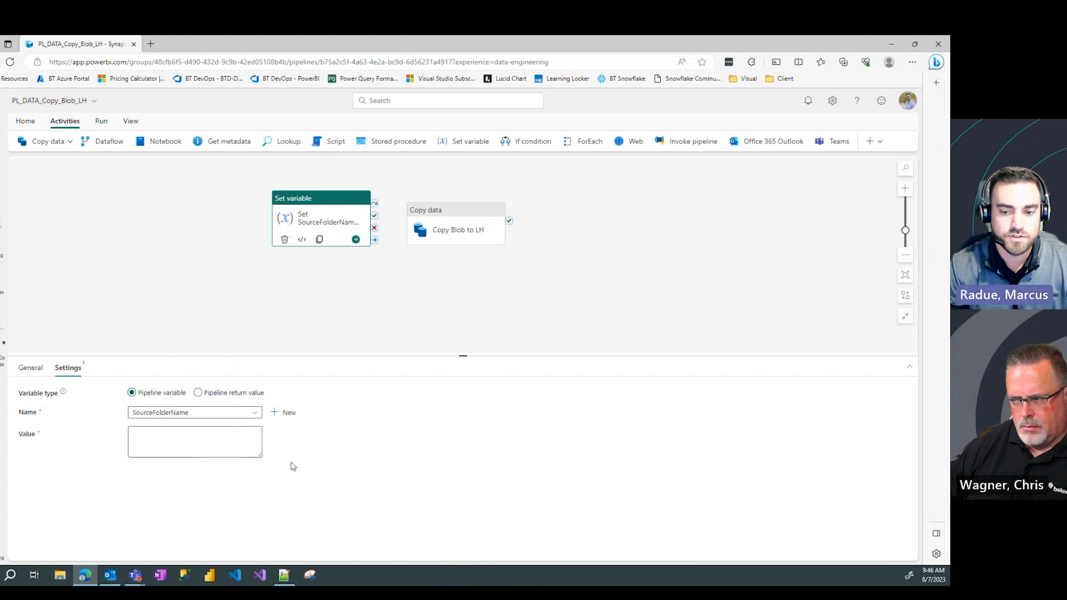
{"action": "left_click", "coordinate": [177, 432]}
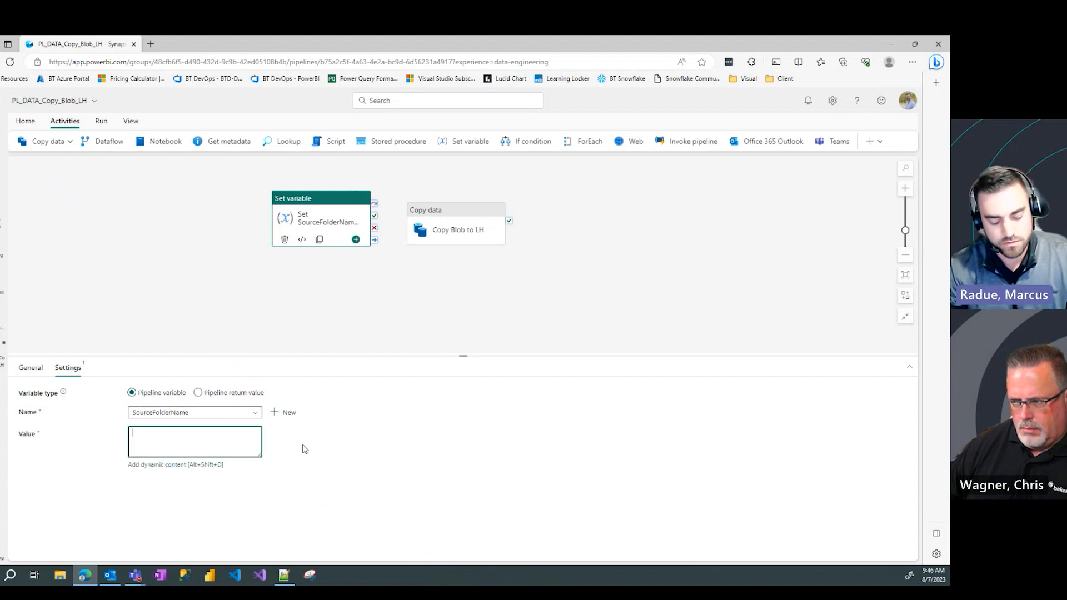
{"action": "key", "text": "ctrl+v"}
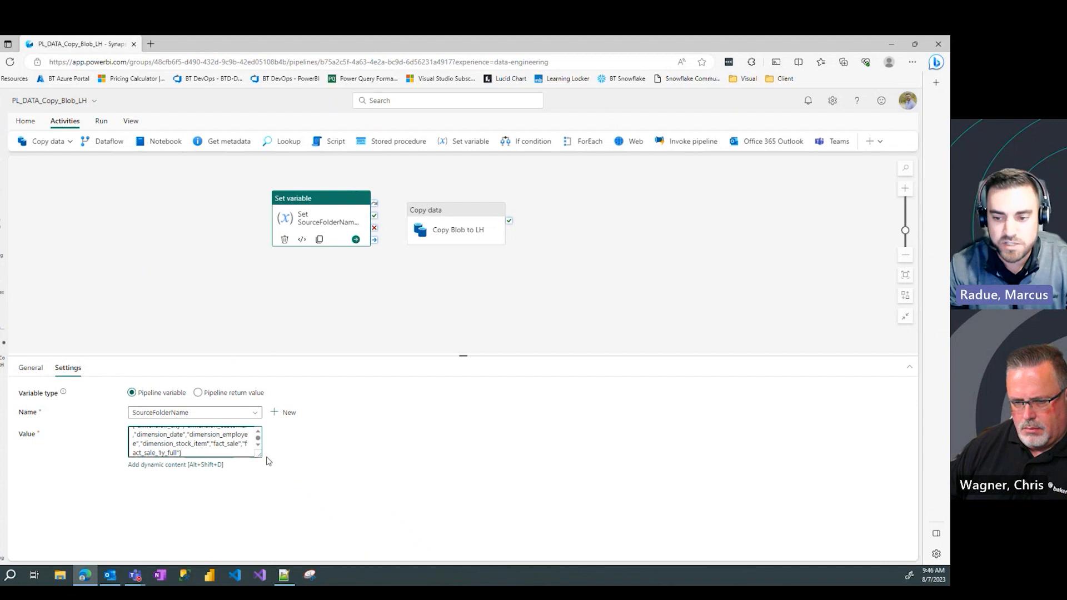
{"action": "left_click_drag", "start_coordinate": [260, 456], "coordinate": [308, 488]}
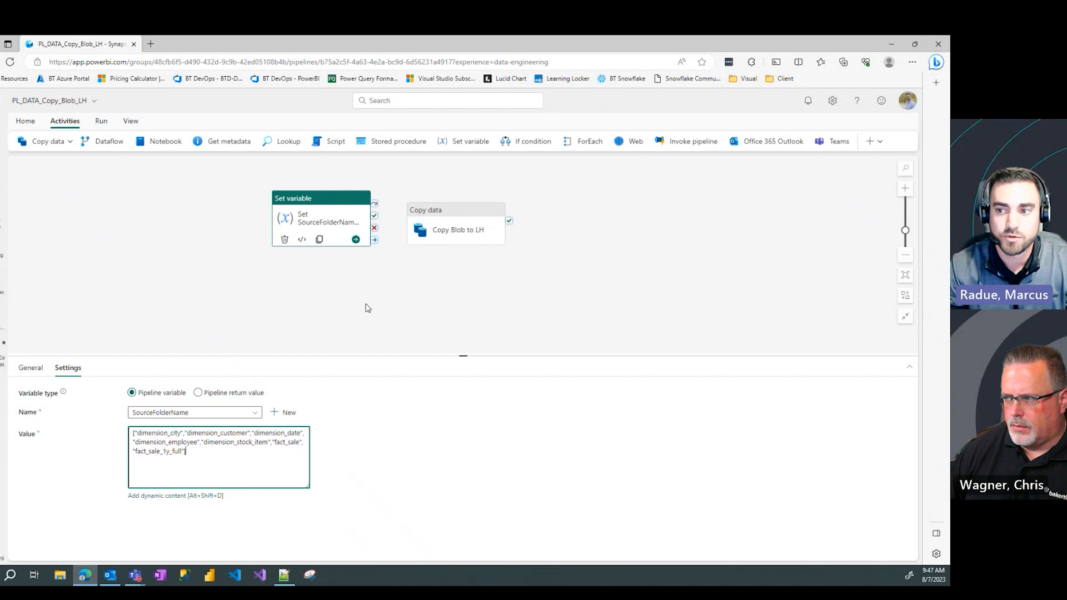
{"action": "left_click", "coordinate": [432, 284]}
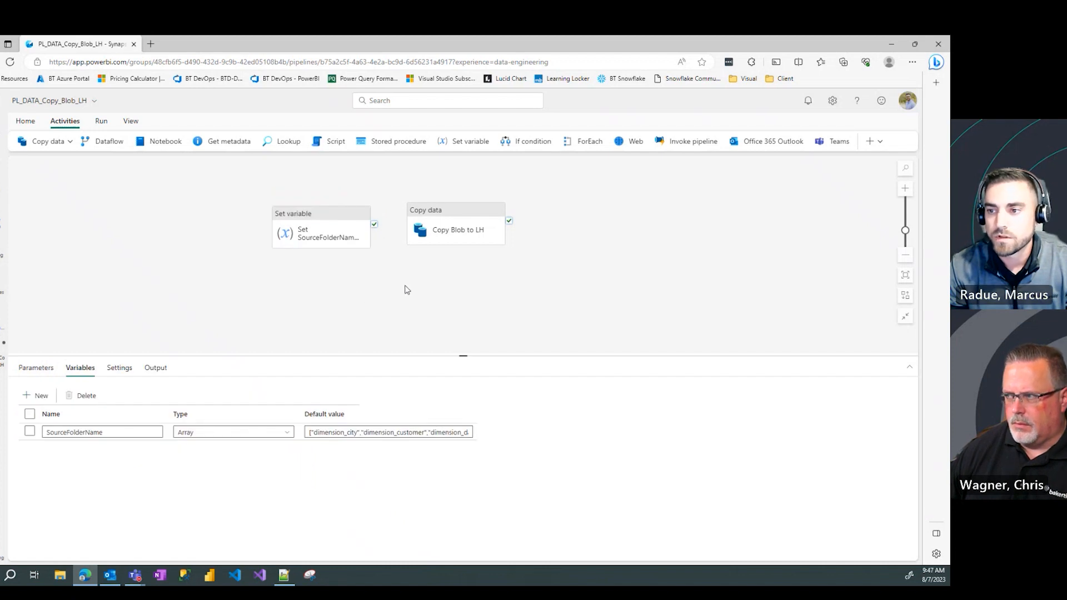
- Insert a ForEach activity between the Set variable and Copy data activities, and link Set variable to it on success
{"action": "left_click_drag", "start_coordinate": [447, 216], "coordinate": [514, 221]}
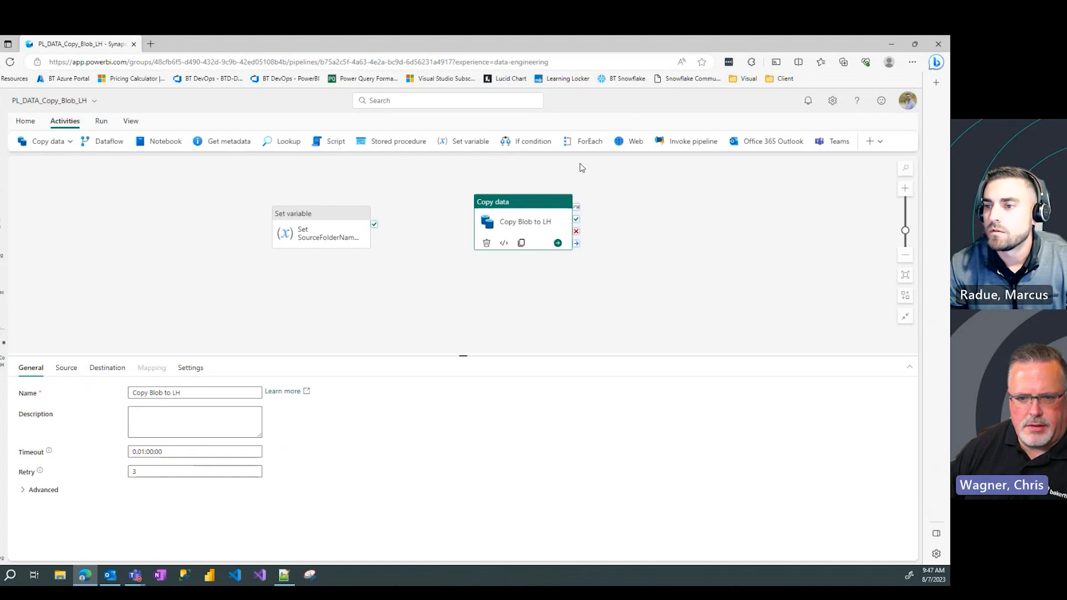
{"action": "left_click_drag", "start_coordinate": [546, 204], "coordinate": [644, 207]}
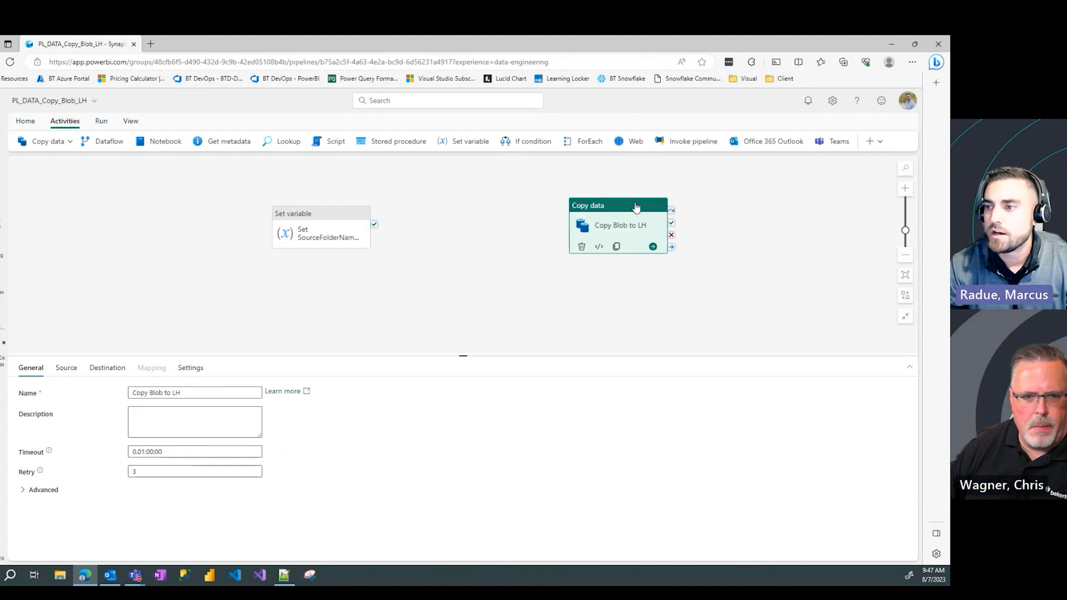
{"action": "left_click", "coordinate": [591, 144]}
{"action": "left_click_drag", "start_coordinate": [744, 205], "coordinate": [462, 182]}
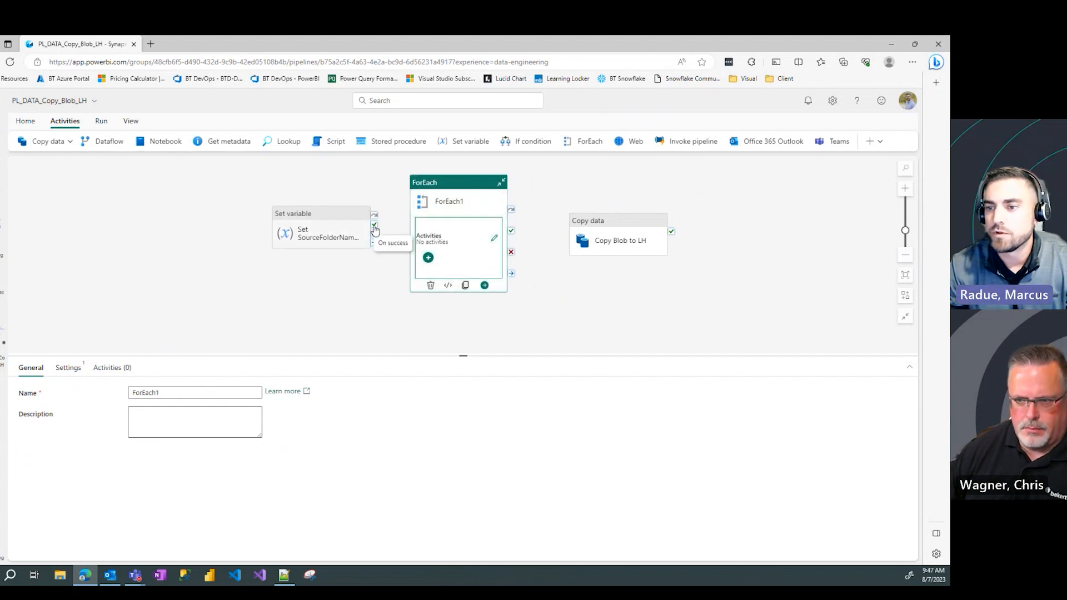
{"action": "left_click_drag", "start_coordinate": [374, 228], "coordinate": [420, 234]}
{"action": "left_click_drag", "start_coordinate": [451, 200], "coordinate": [449, 176]}
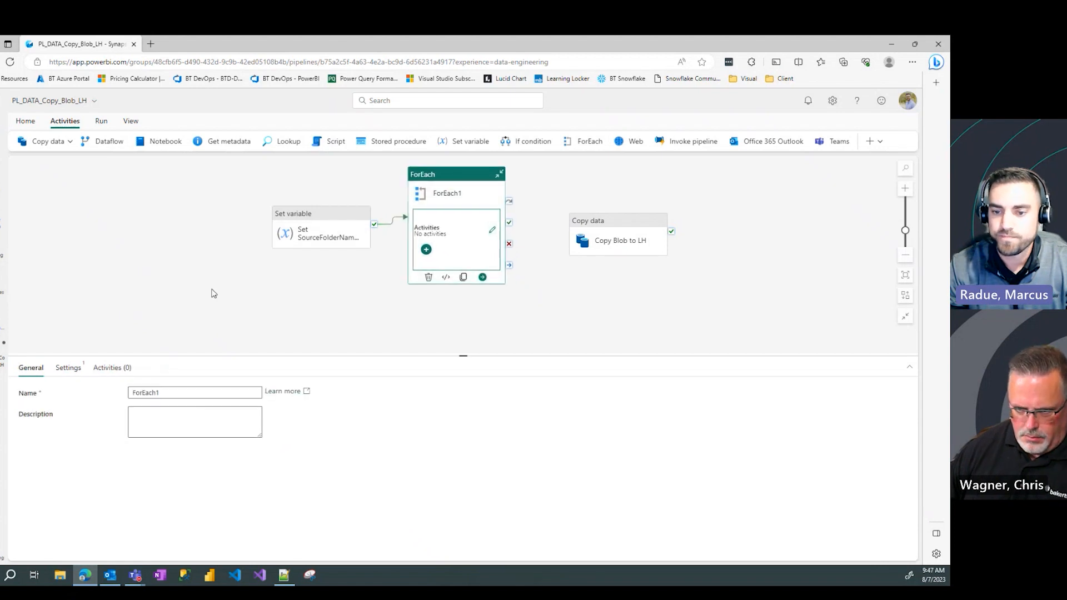
- Rename the ForEach activity to "ForEach SourceFolder" and set its batch count to 5
{"action": "left_click", "coordinate": [193, 393]}
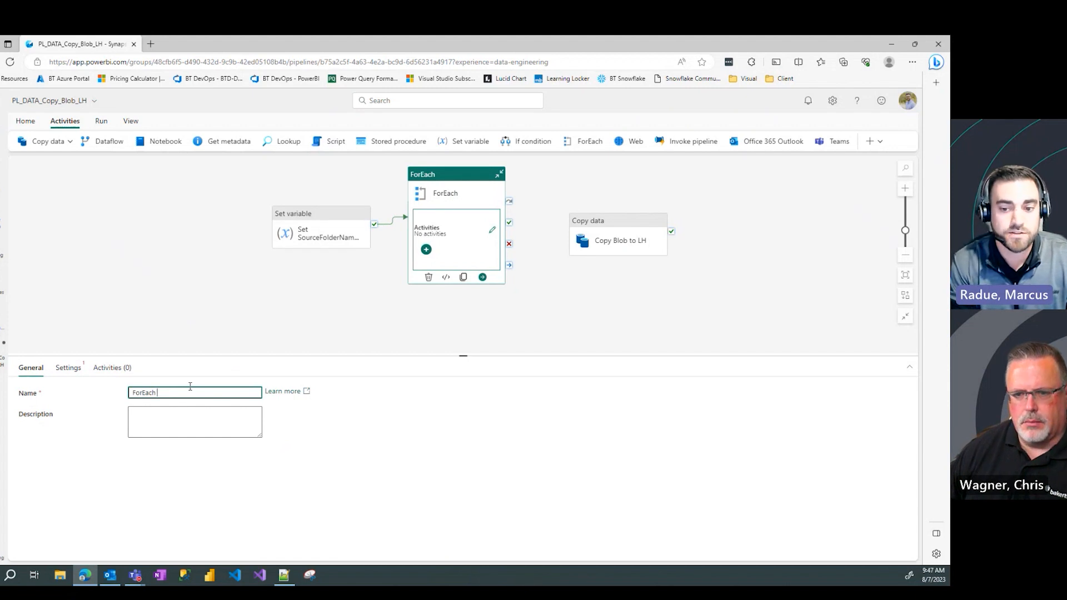
{"action": "type", "text": "SourceFolder"}
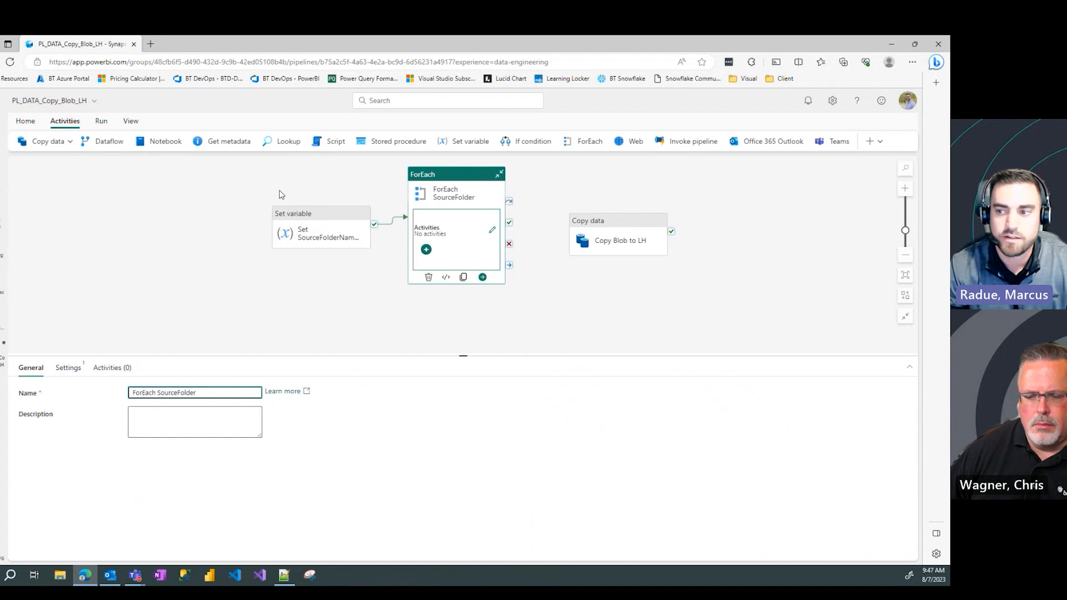
{"action": "left_click", "coordinate": [64, 370]}
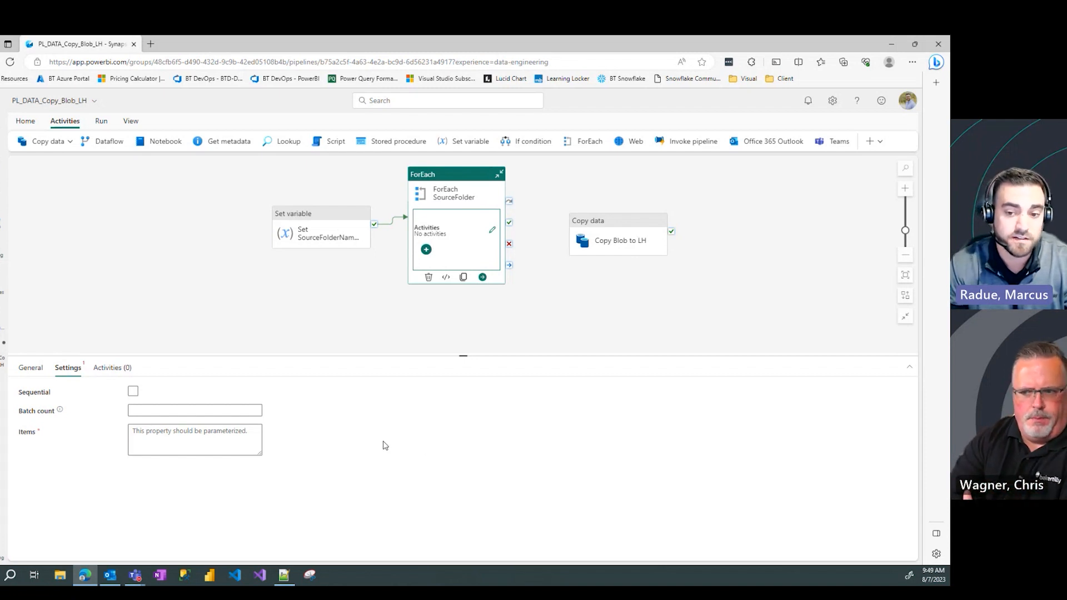
{"action": "left_click", "coordinate": [150, 408]}
{"action": "type", "text": "5"}
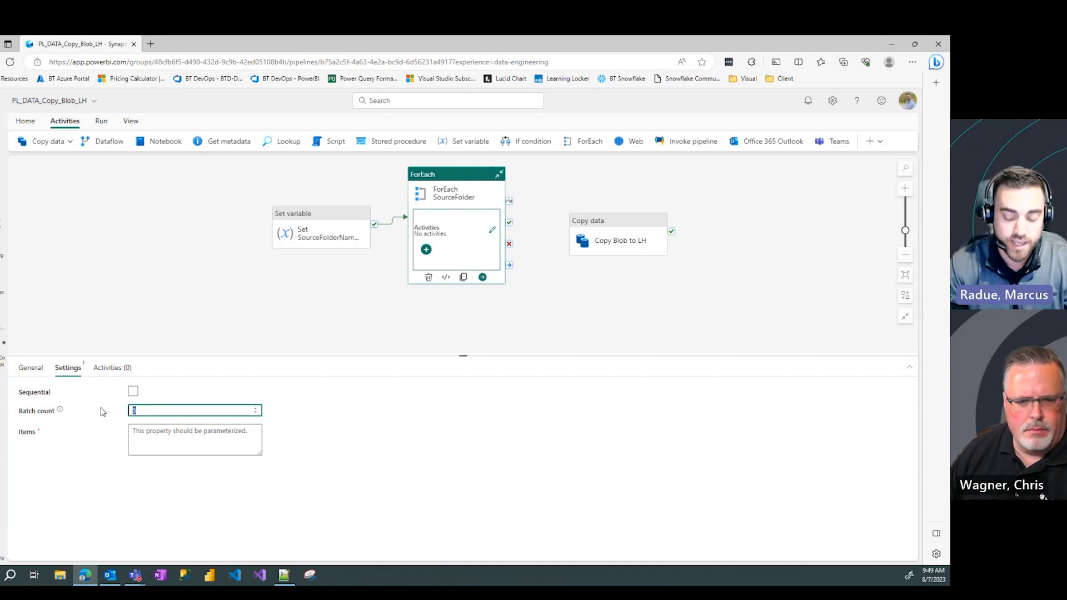
- Try a batch count of 10 for the ForEach SourceFolder activity, and clear the batch count
{"action": "key", "text": "BackSpace"}
{"action": "type", "text": "10"}
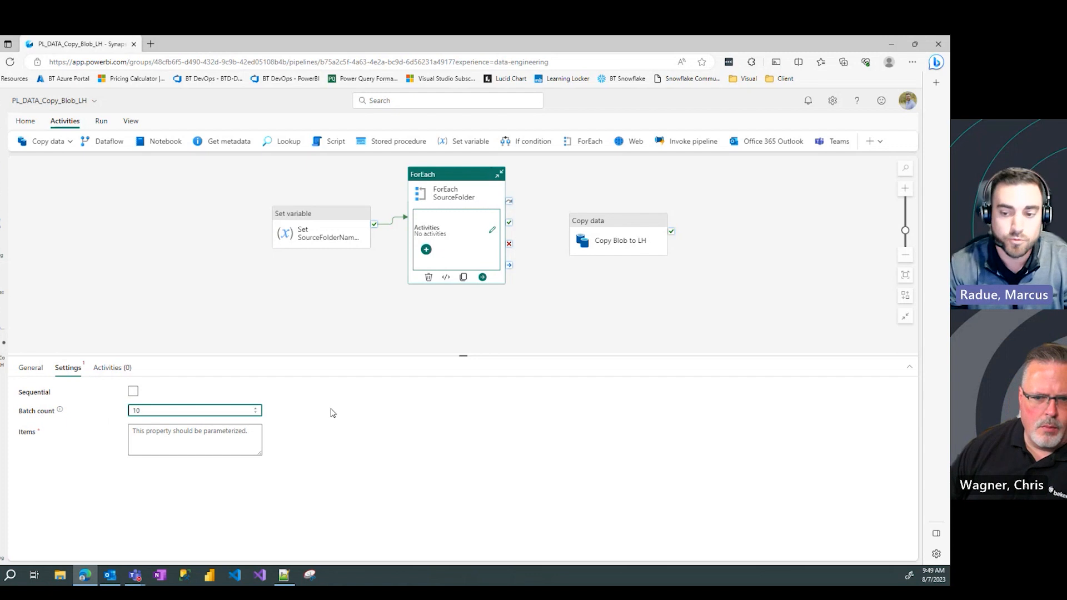
{"action": "key", "text": "shift+Tab"}
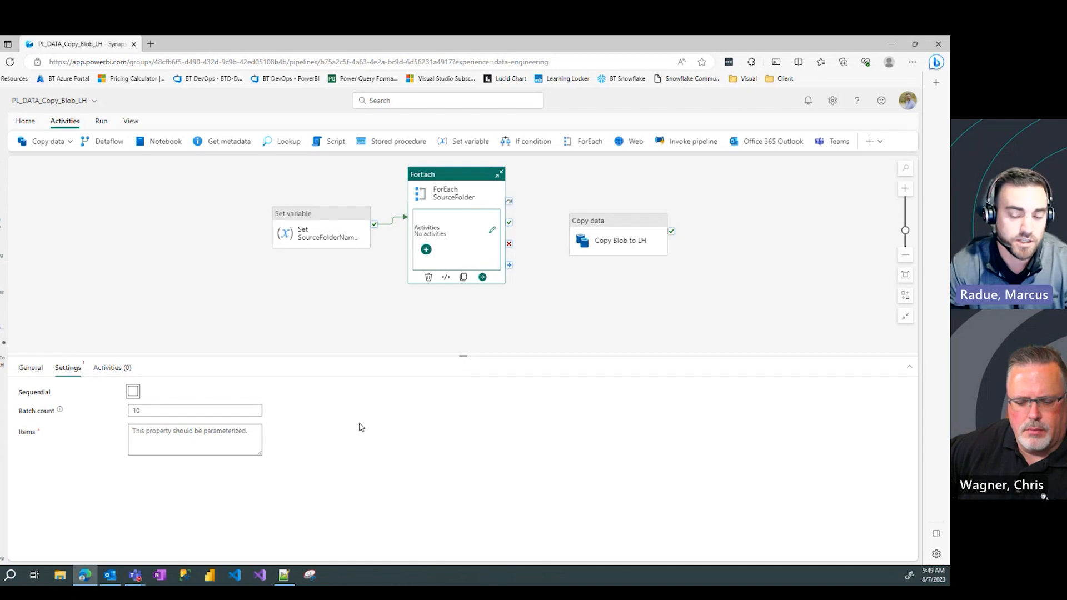
{"action": "key", "text": "Tab"}
{"action": "key", "text": "BackSpace"}
{"action": "key", "text": "shift+Tab"}
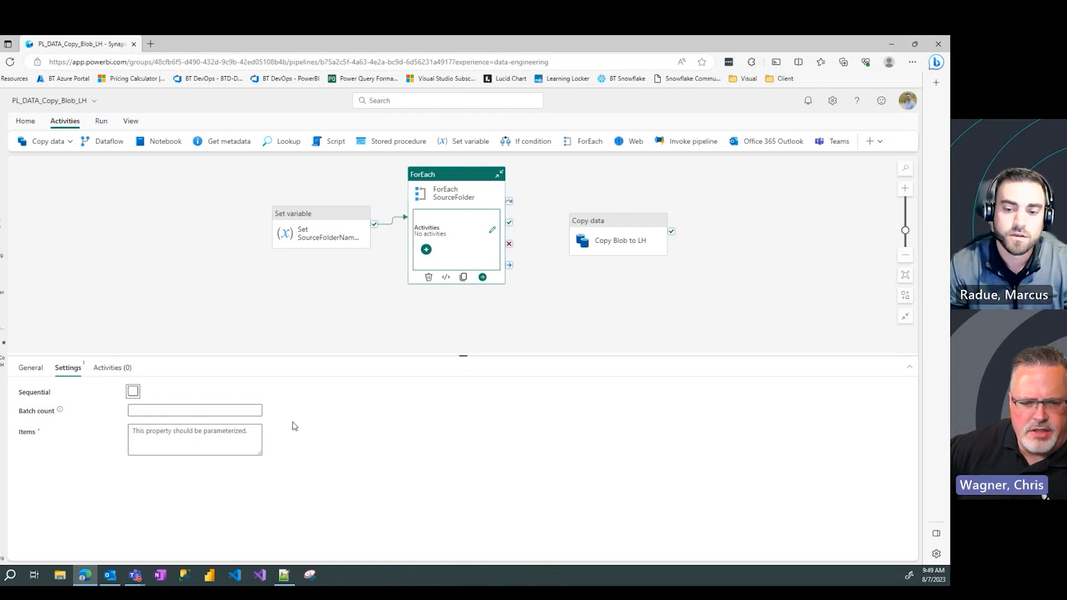
{"action": "left_click", "coordinate": [193, 429]}
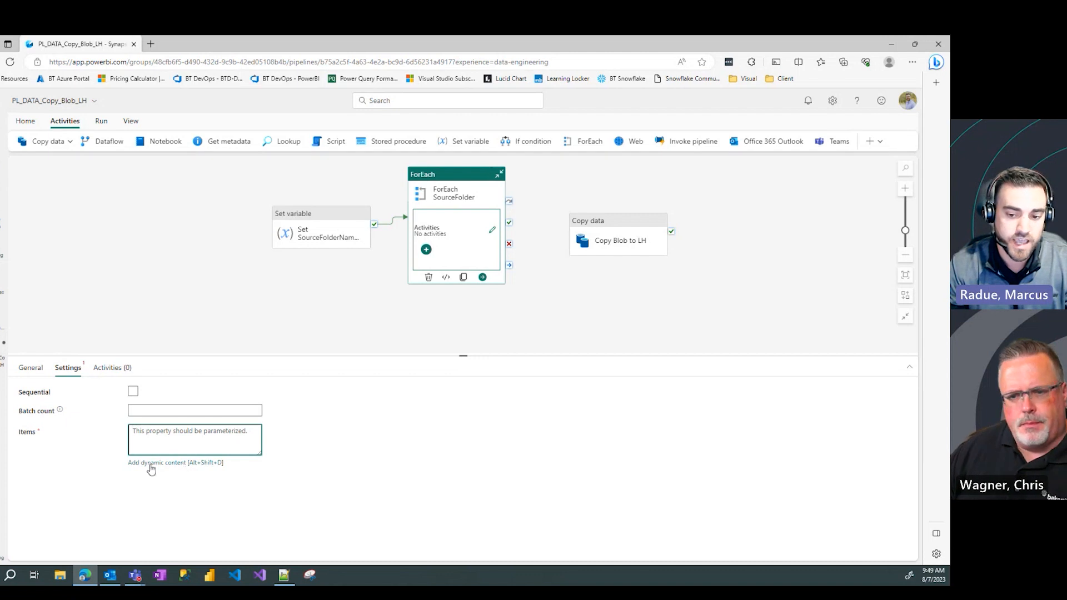
{"action": "left_click", "coordinate": [180, 469]}
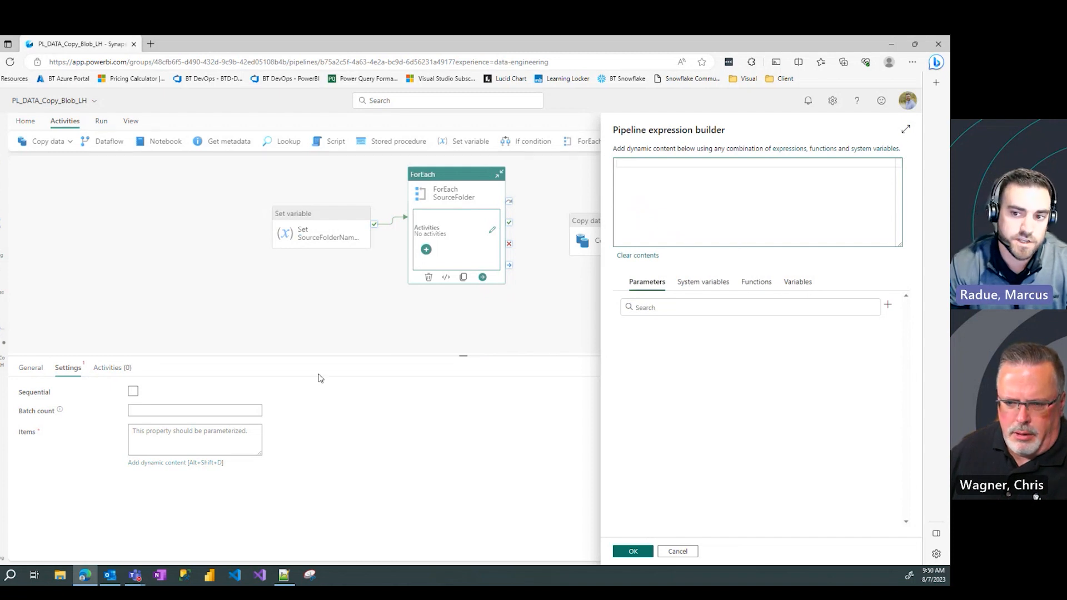
{"action": "left_click", "coordinate": [807, 287]}
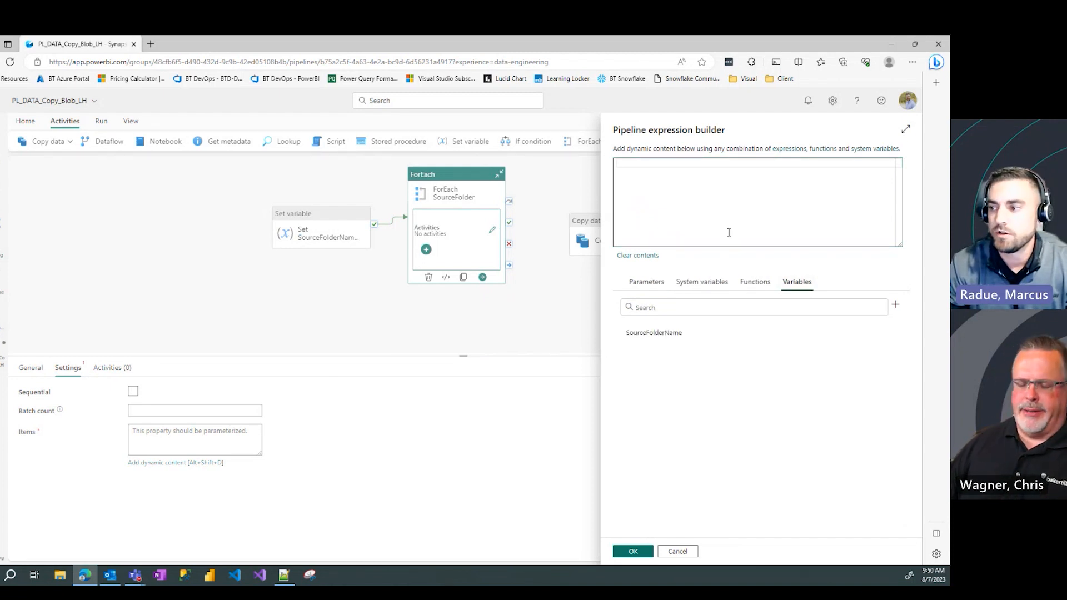
{"action": "left_click", "coordinate": [653, 335]}
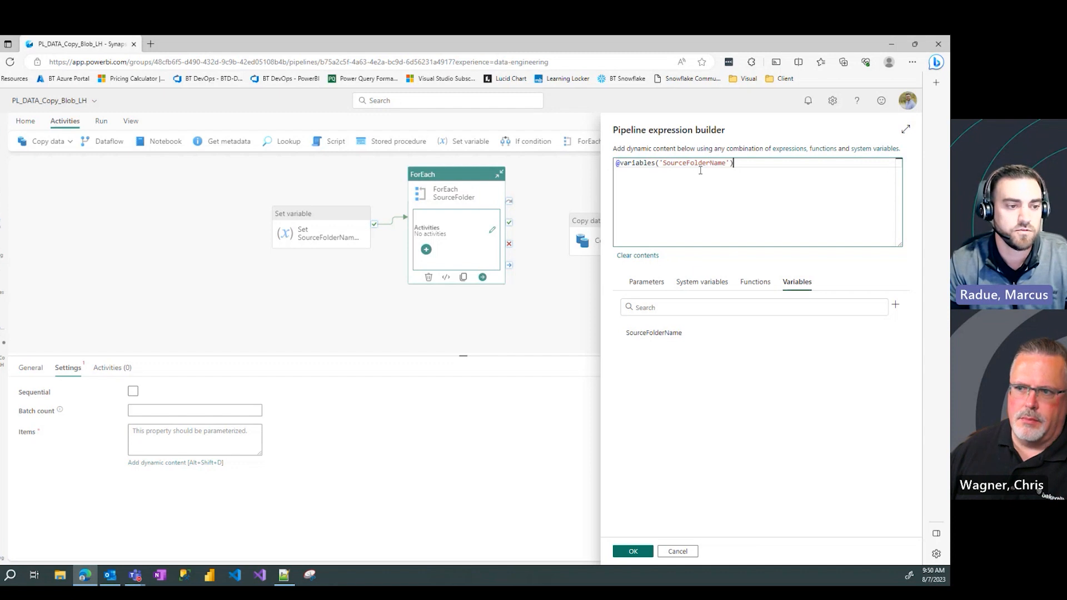
{"action": "left_click", "coordinate": [633, 551]}
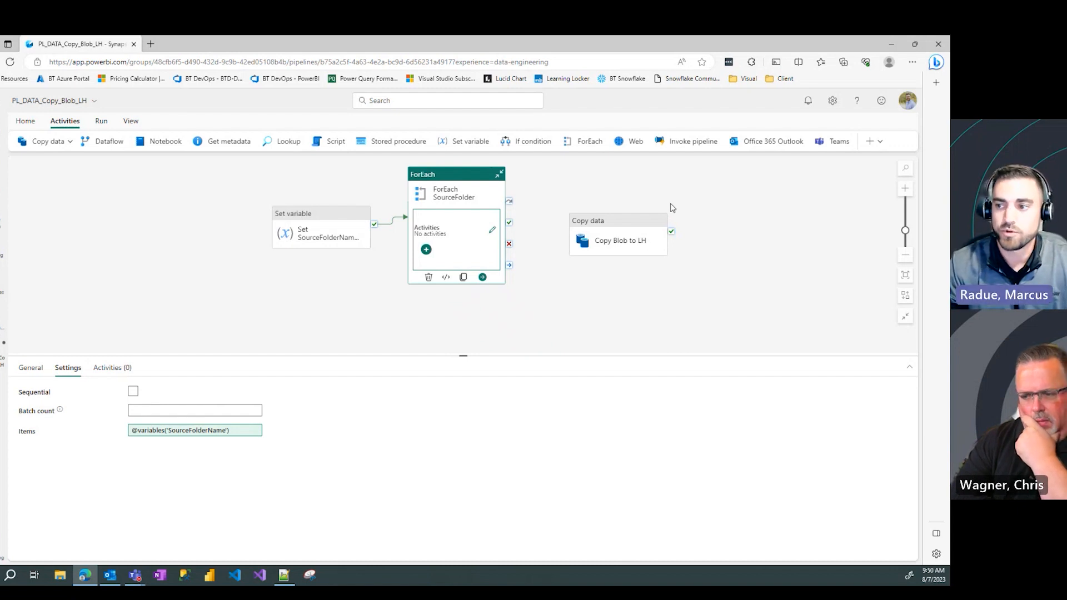
- Move the Copy Blob to LH activity from the main canvas into the ForEach SourceFolder activity and place it near the middle of its canvas
{"action": "left_click", "coordinate": [639, 225]}
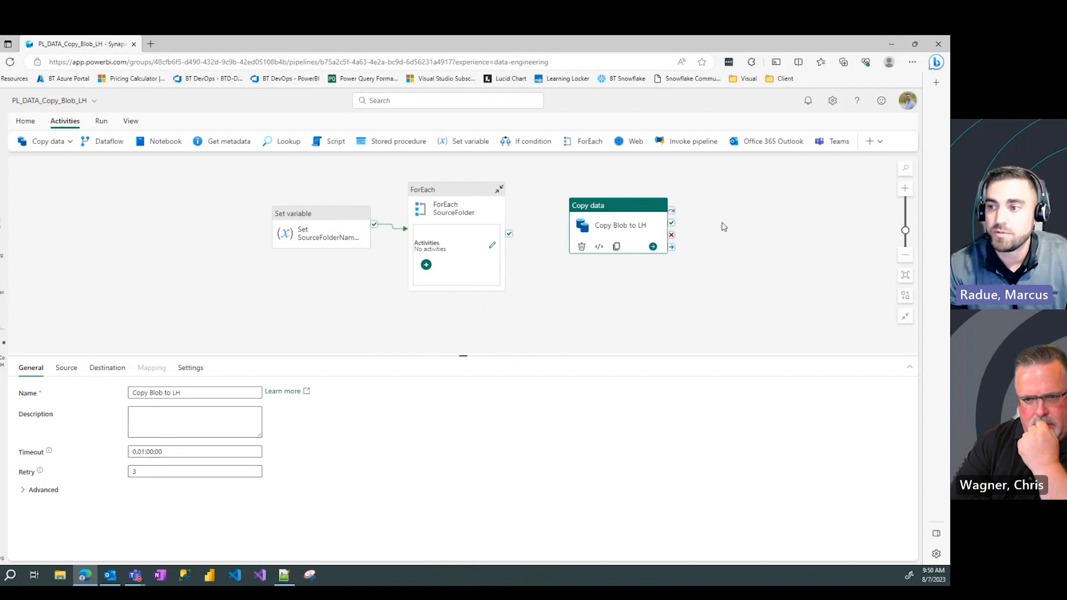
{"action": "key", "text": "Delete"}
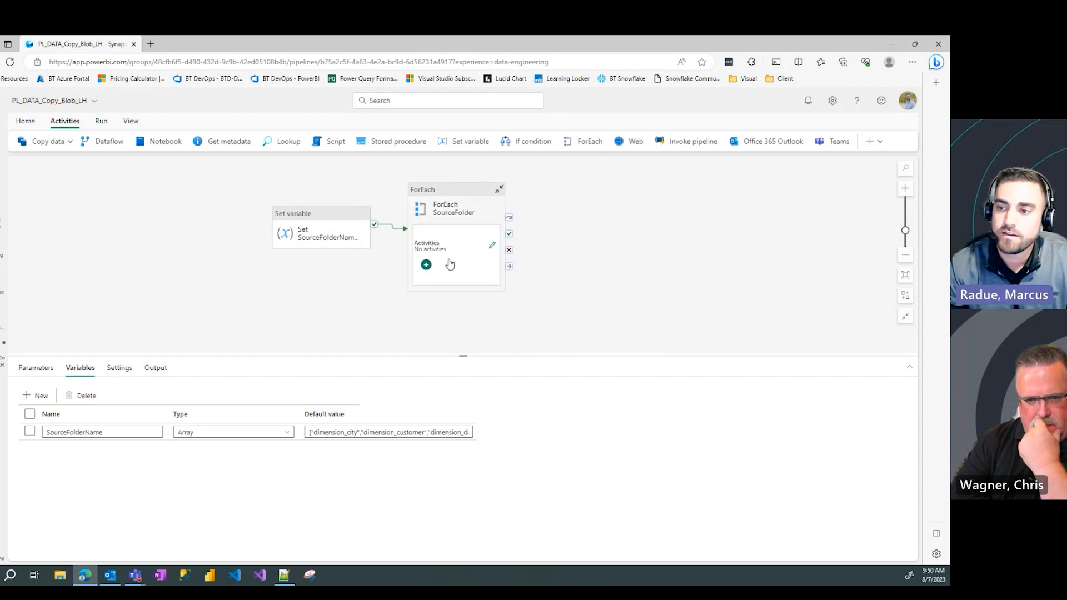
{"action": "left_click", "coordinate": [492, 246]}
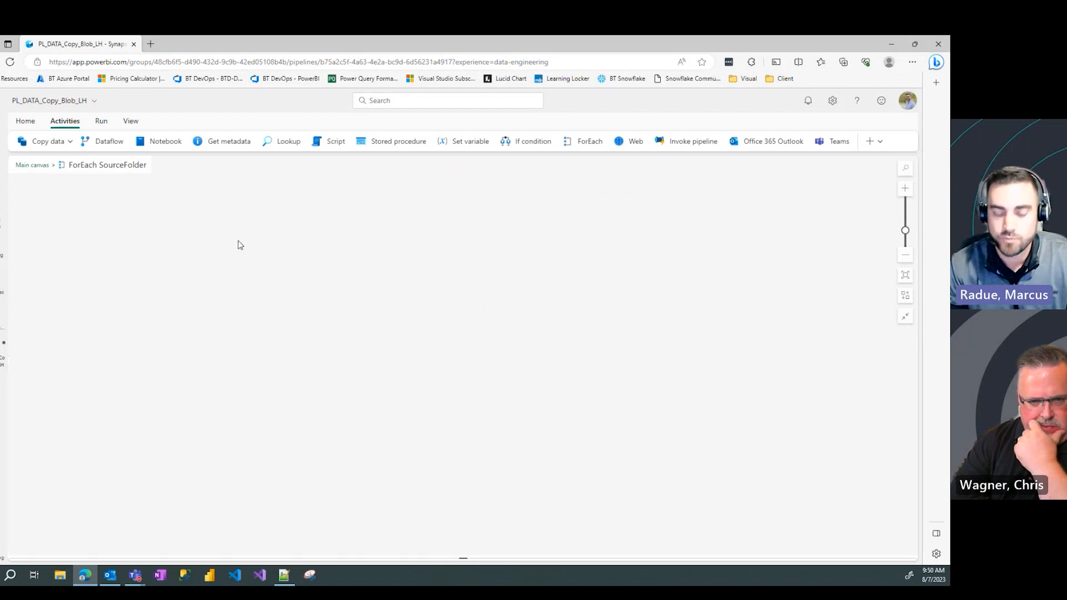
{"action": "key", "text": "ctrl+v"}
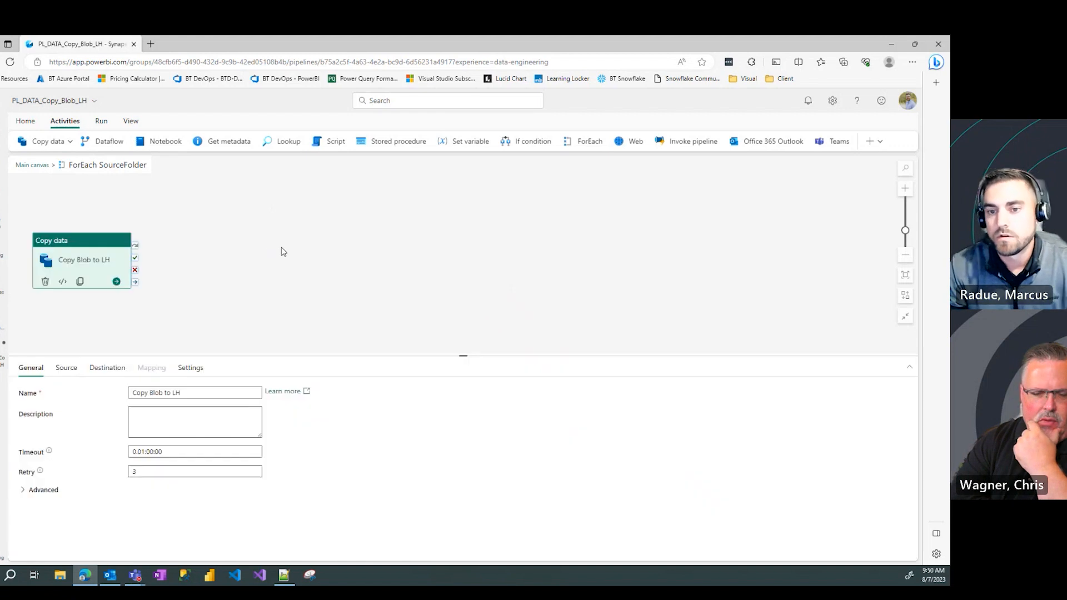
{"action": "left_click_drag", "start_coordinate": [68, 245], "coordinate": [338, 239]}
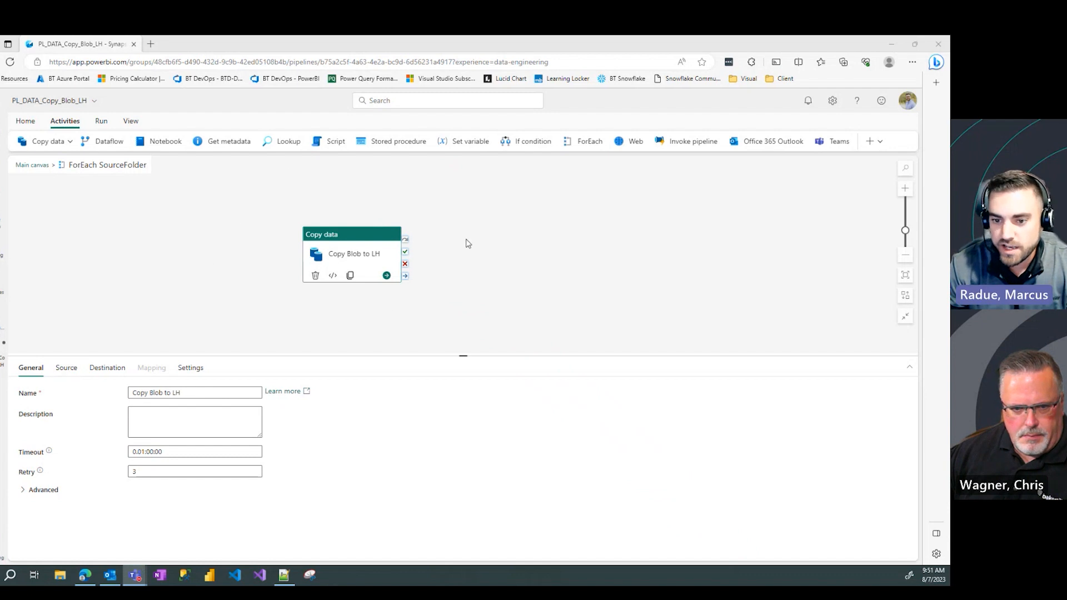
- Copy the WideWorldImportersDW/parquet/full directory from the Copy Blob to LH source and switch the file path type to Wildcard file path
{"action": "left_click", "coordinate": [68, 375]}
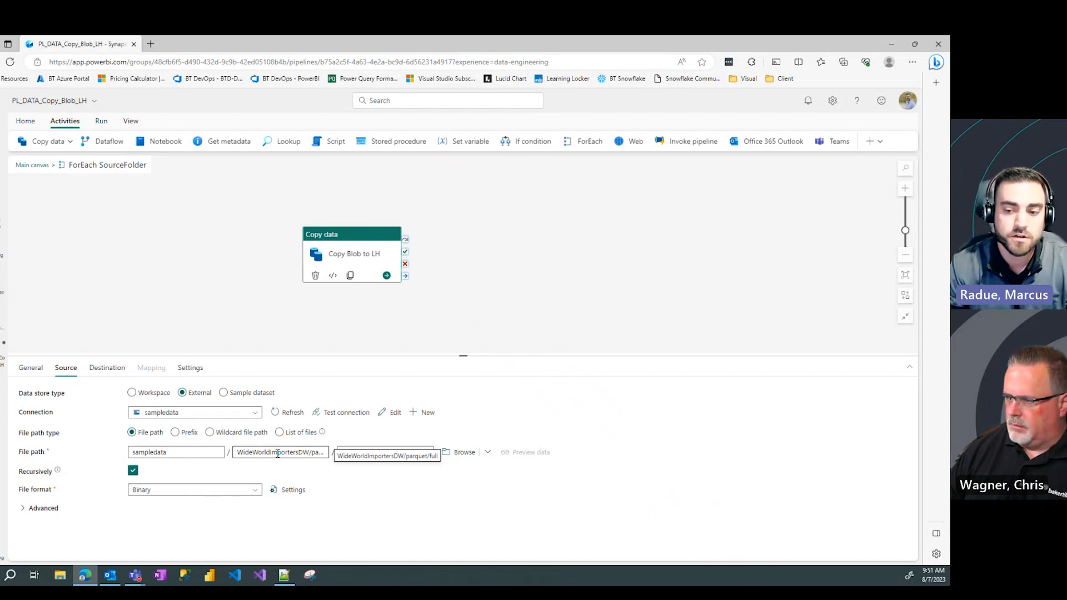
{"action": "left_click", "coordinate": [210, 432]}
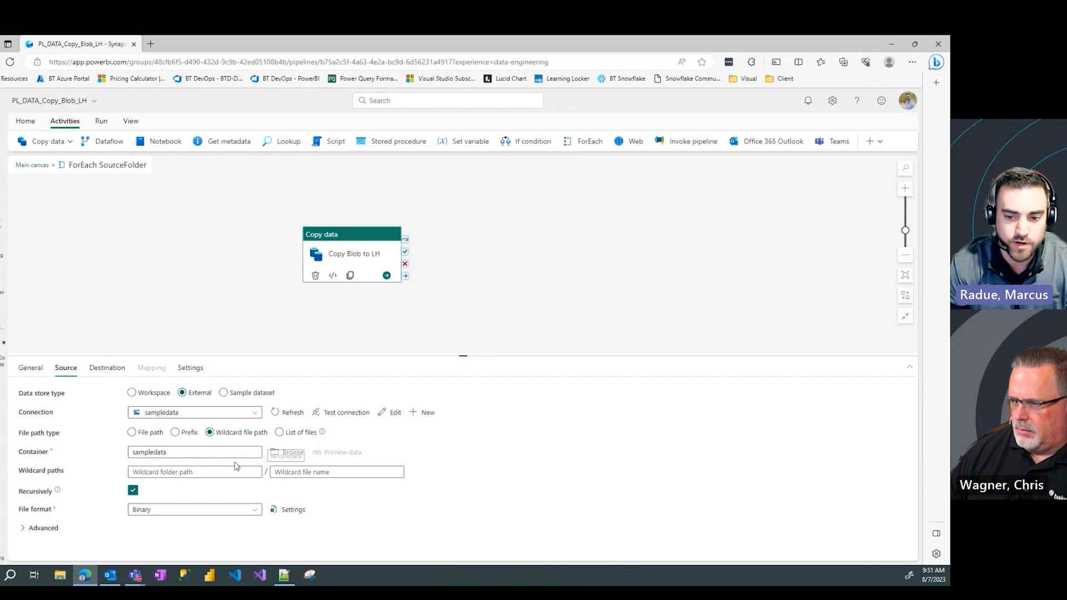
{"action": "left_click", "coordinate": [149, 434]}
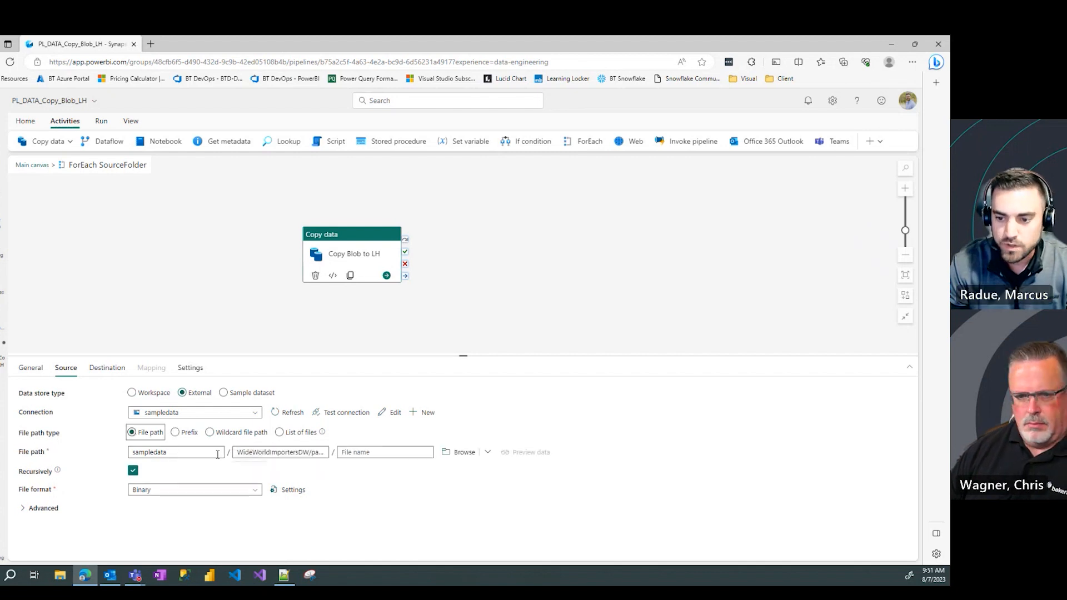
{"action": "left_click_drag", "start_coordinate": [239, 453], "coordinate": [342, 454]}
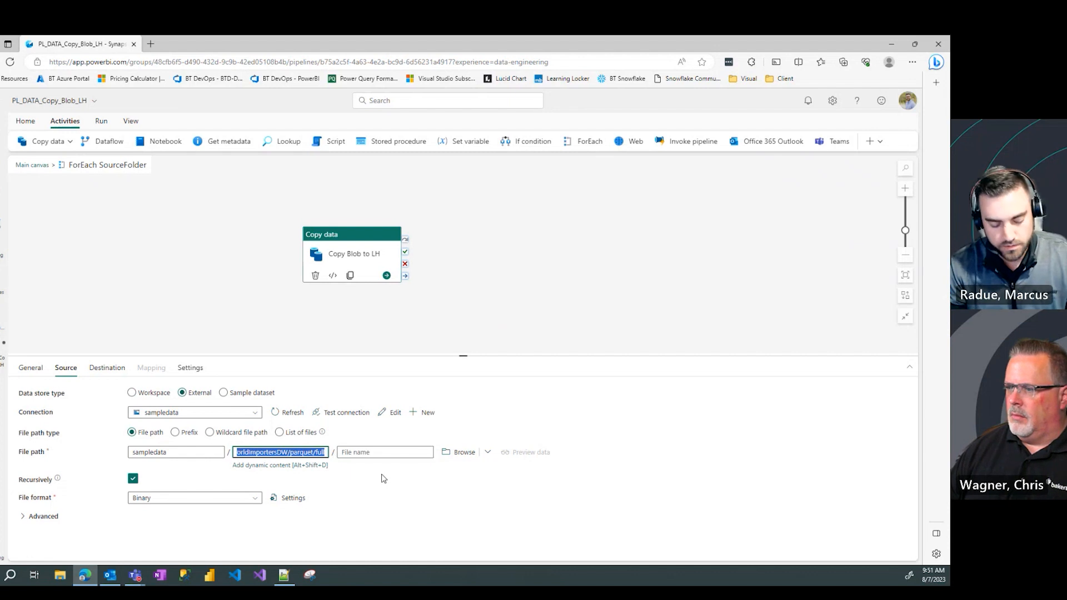
{"action": "left_click", "coordinate": [242, 437]}
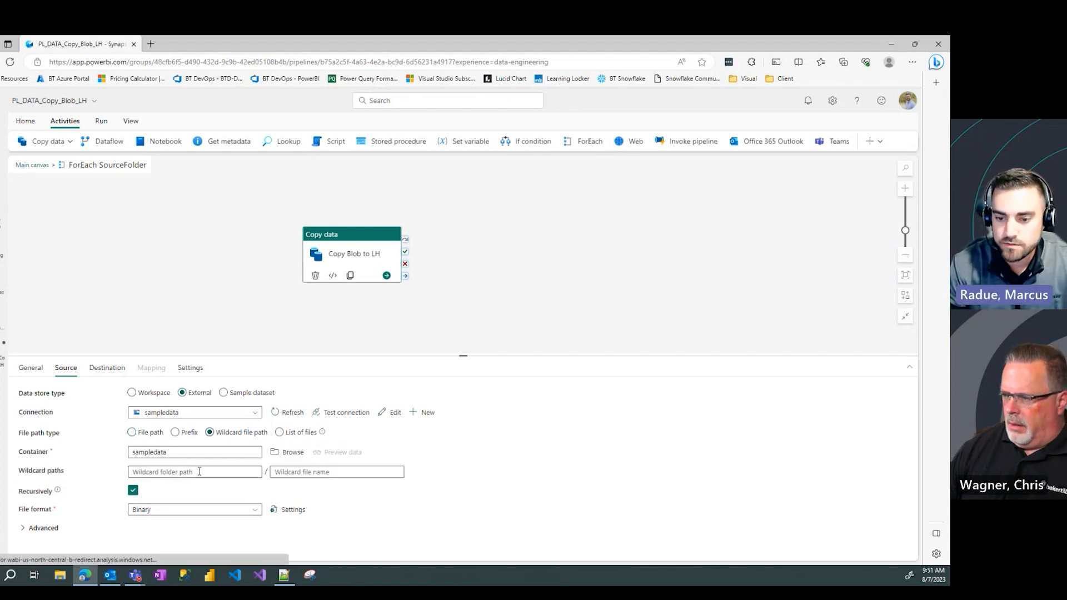
{"action": "left_click", "coordinate": [199, 472]}
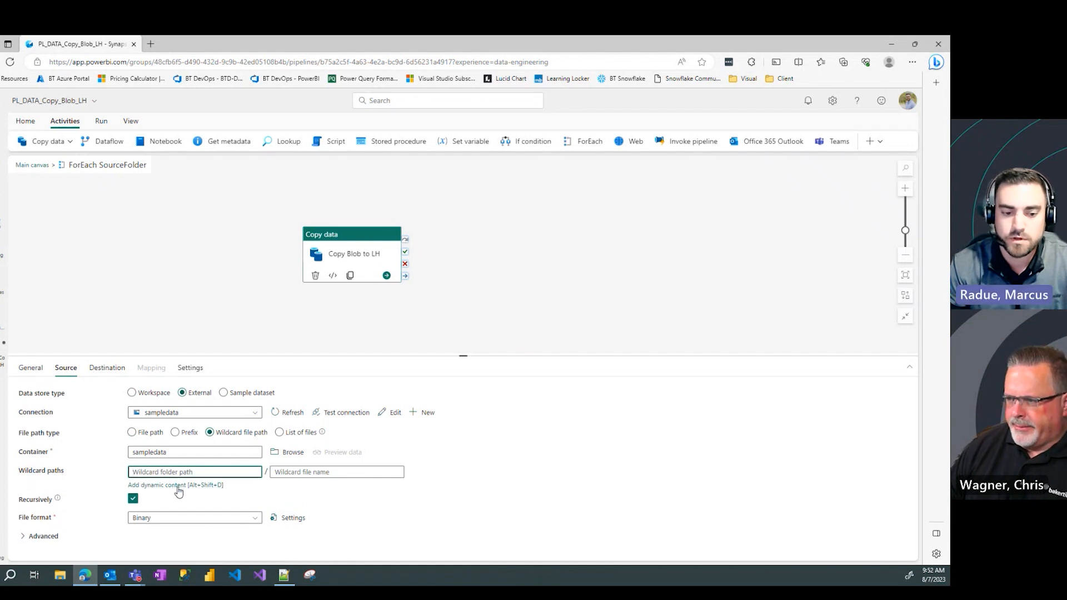
{"action": "left_click", "coordinate": [179, 486]}
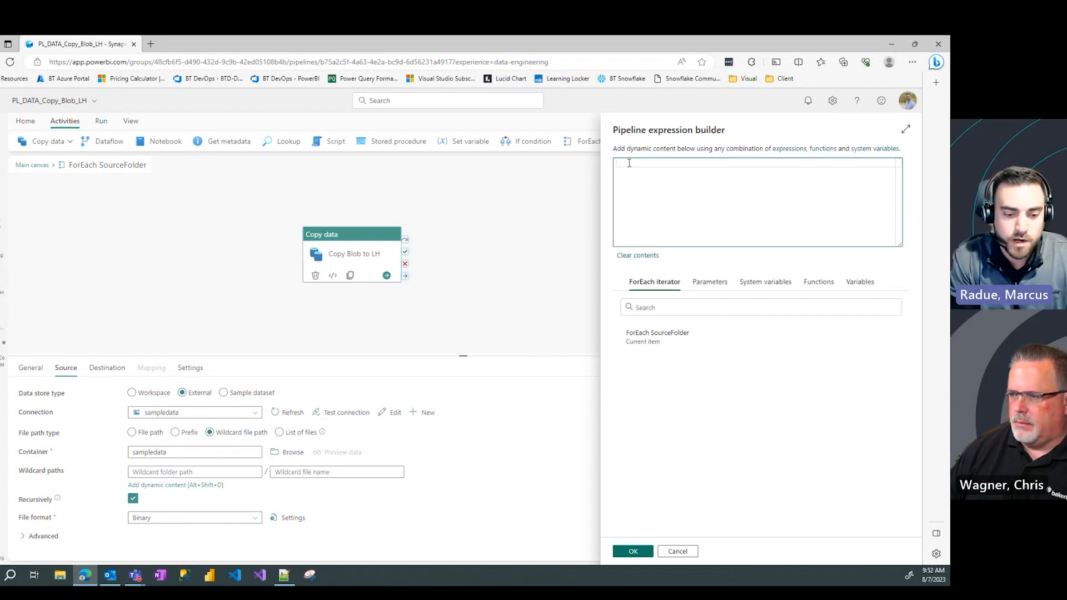
{"action": "type", "text": "@concat("}
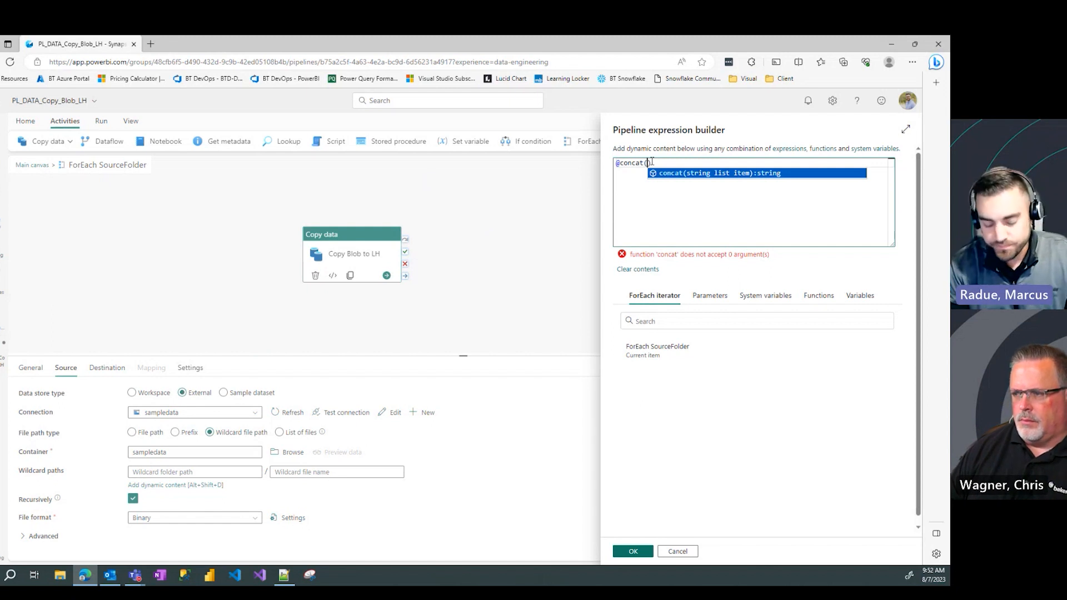
{"action": "type", "text": "'"}
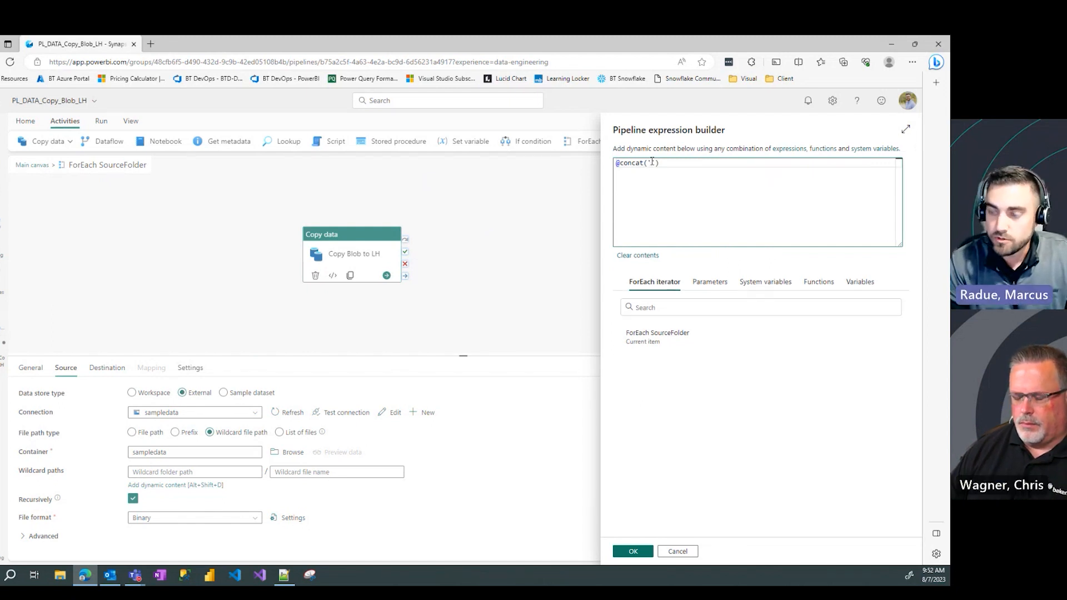
{"action": "key", "text": "ctrl+v"}
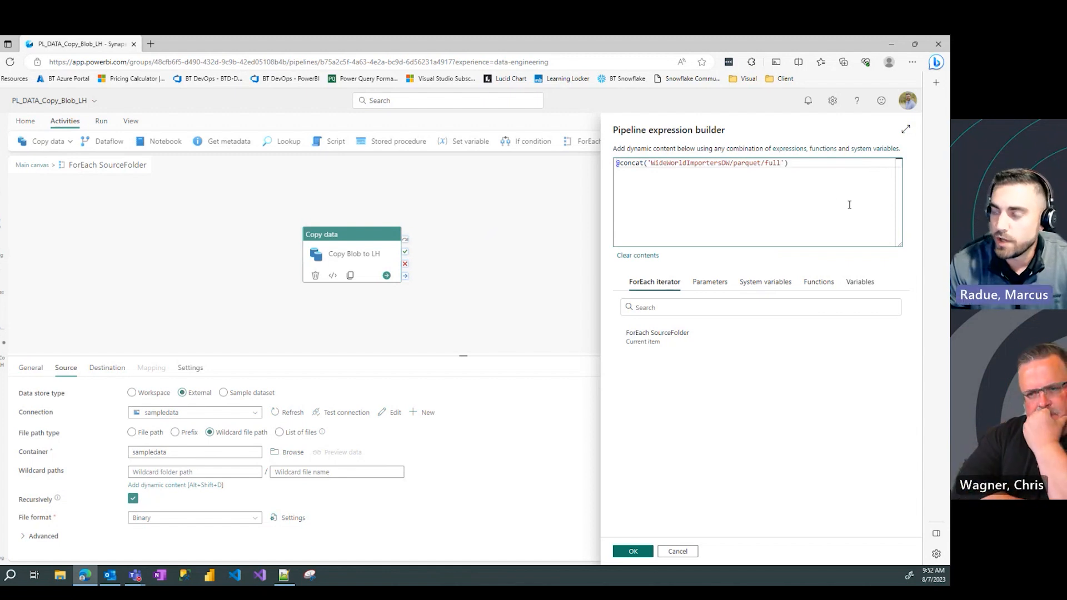
{"action": "type", "text": ", "}
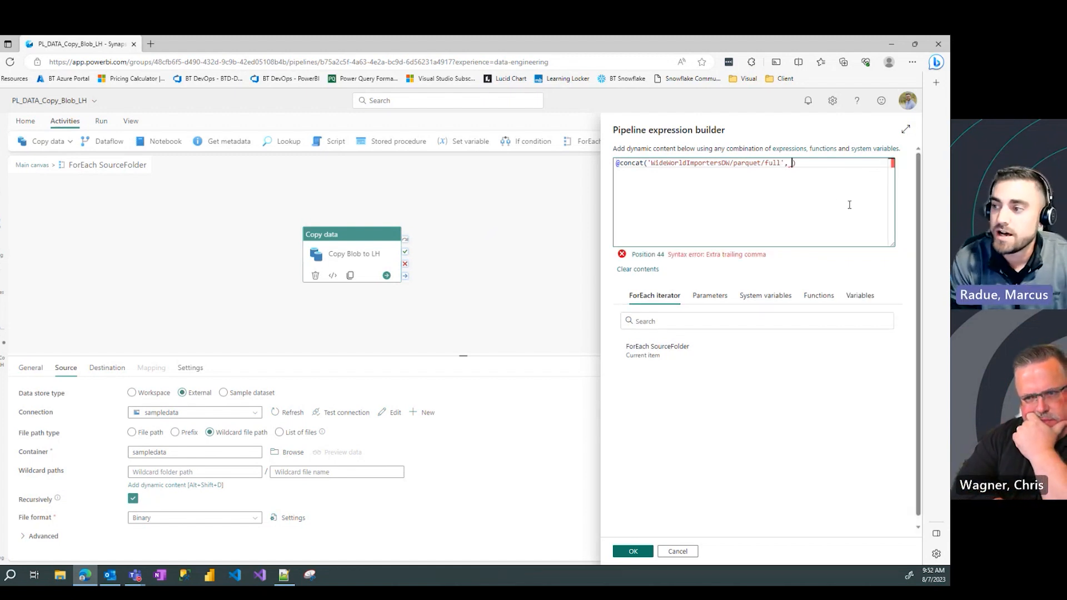
{"action": "type", "text": "item()"}
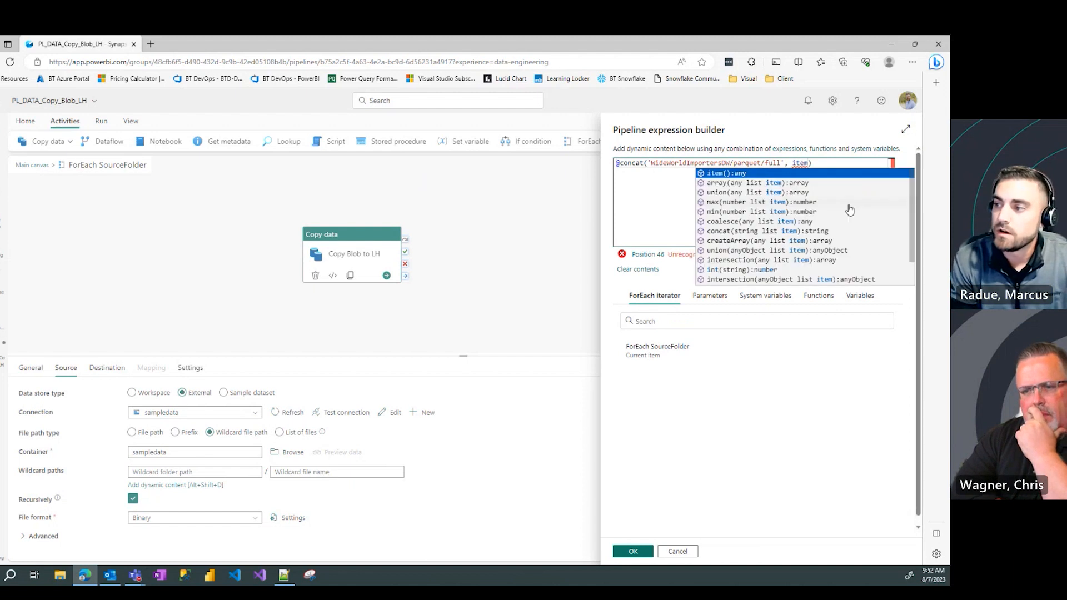
{"action": "left_click", "coordinate": [825, 162]}
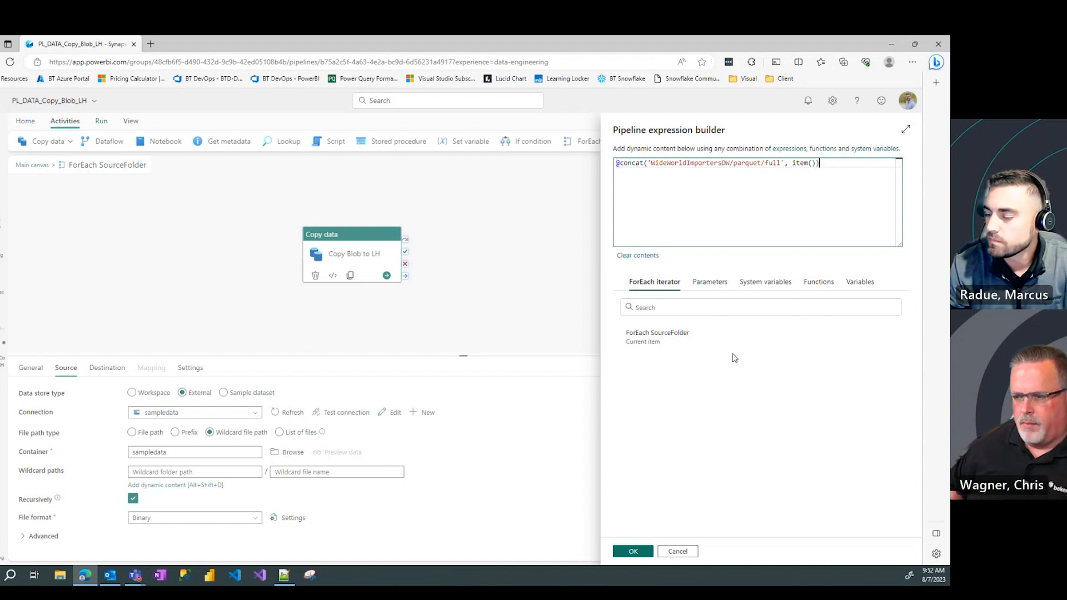
{"action": "left_click", "coordinate": [632, 552]}
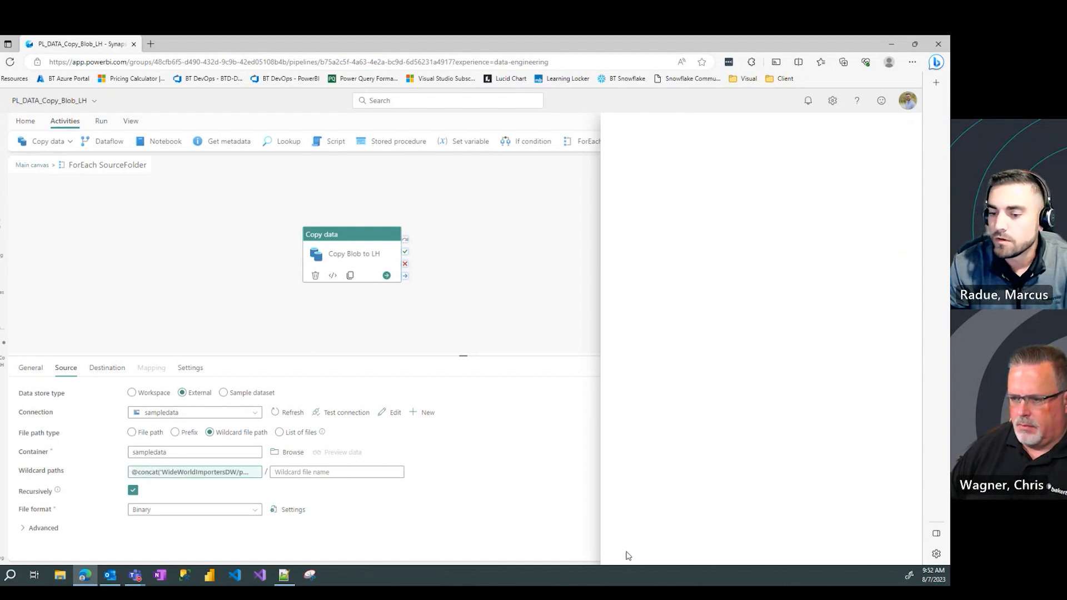
- Set the wildcard file name of the Copy Blob to LH source to *.parquet
{"action": "left_click", "coordinate": [305, 474]}
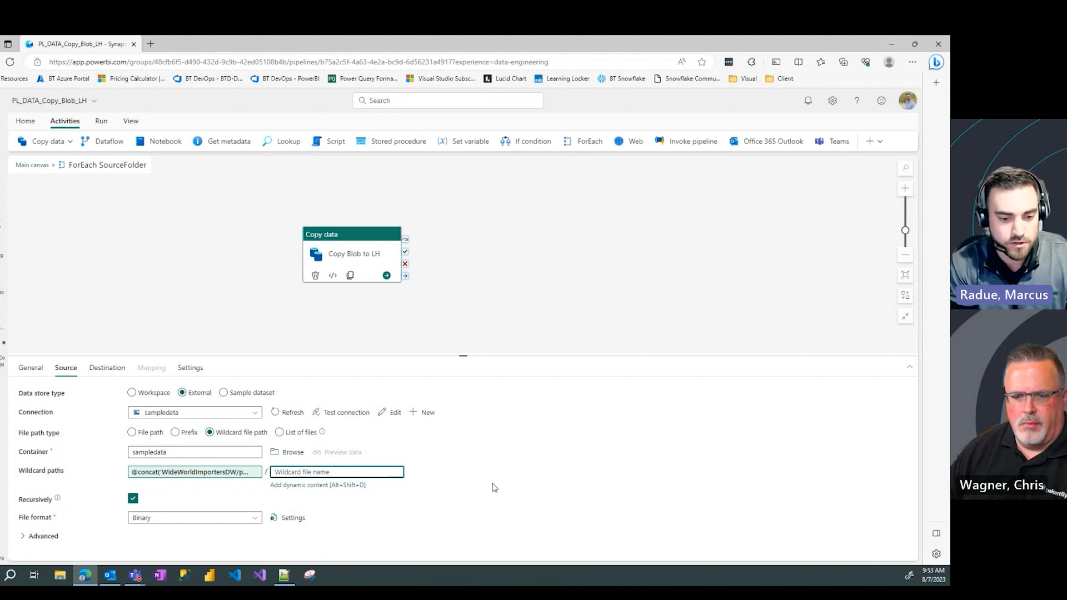
{"action": "type", "text": "*"}
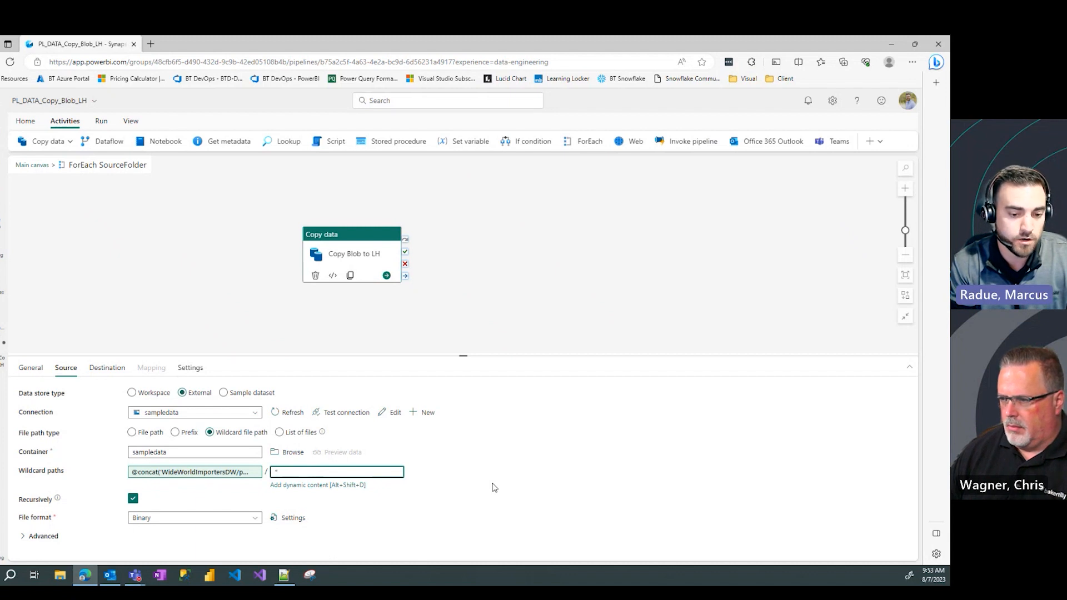
{"action": "type", "text": ".parquet"}
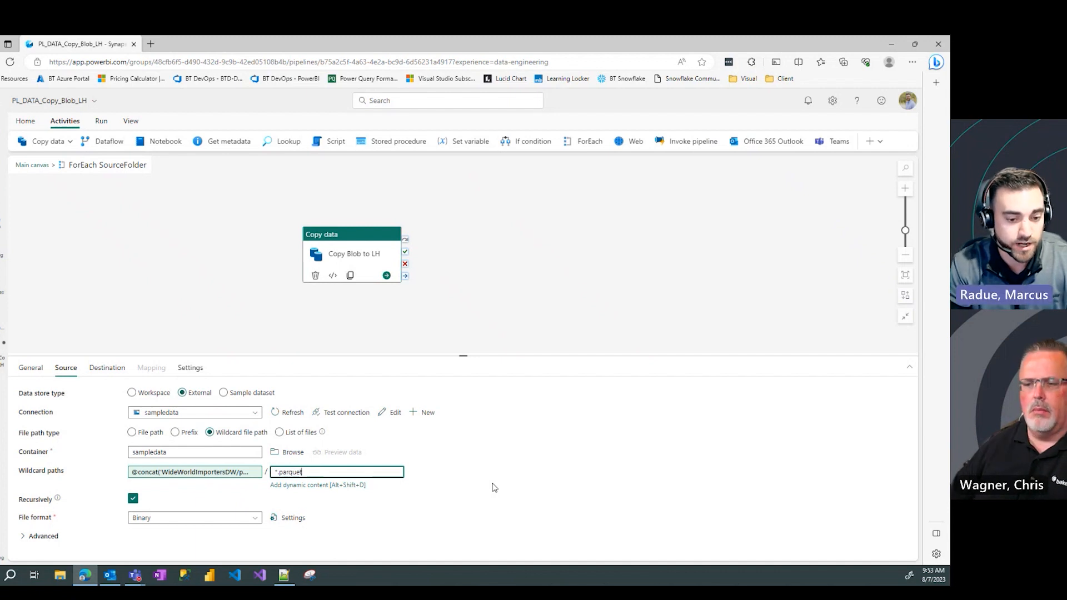
{"action": "left_click", "coordinate": [334, 319]}
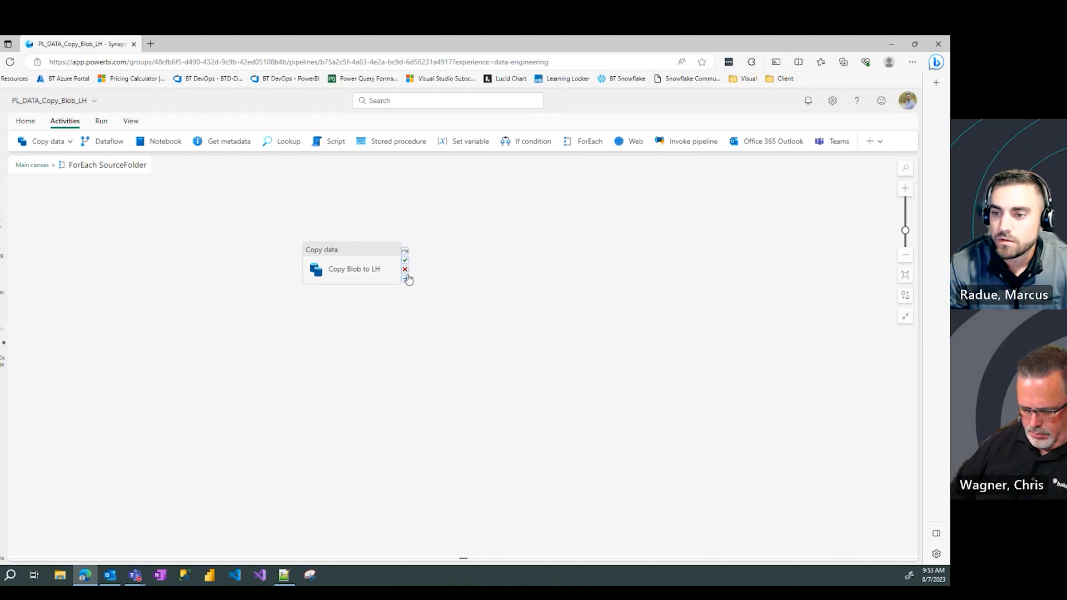
{"action": "left_click", "coordinate": [352, 275]}
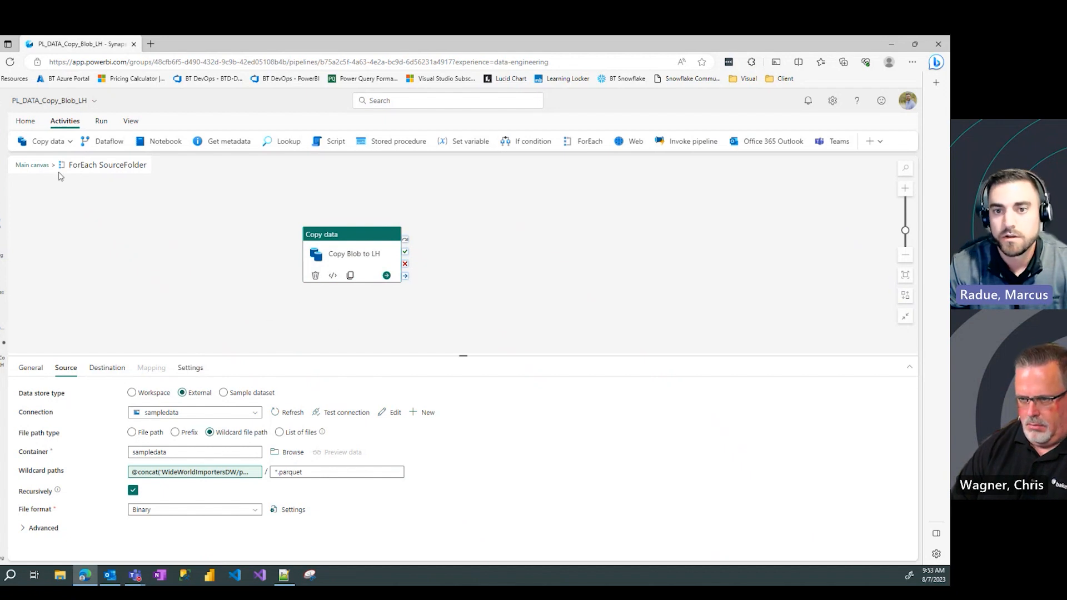
- Return to the pipeline's main canvas, save the pipeline changes and dismiss the save notification
{"action": "left_click", "coordinate": [33, 165]}
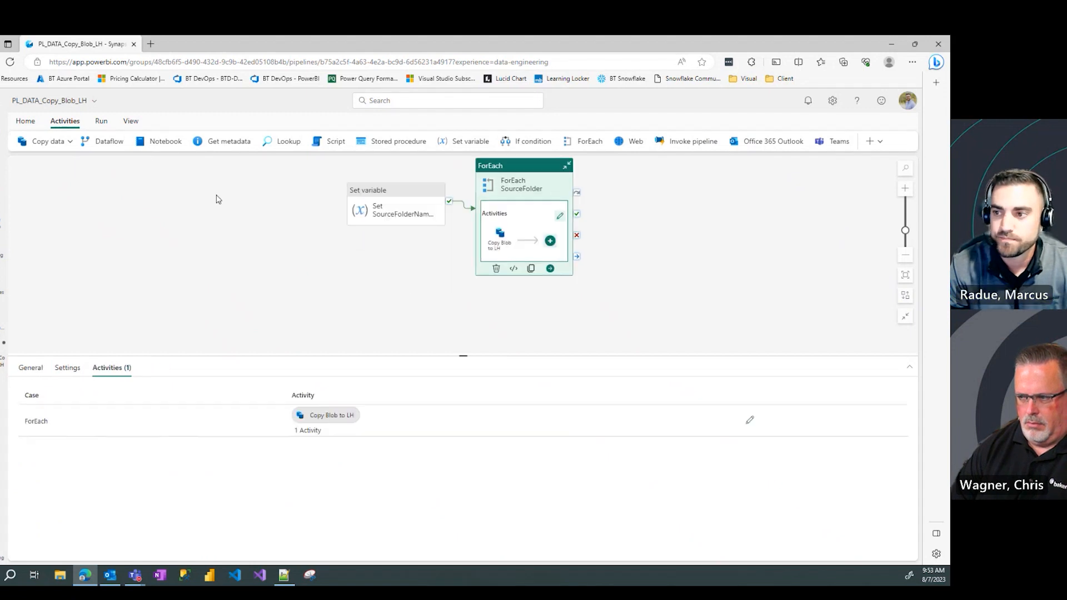
{"action": "left_click", "coordinate": [328, 225]}
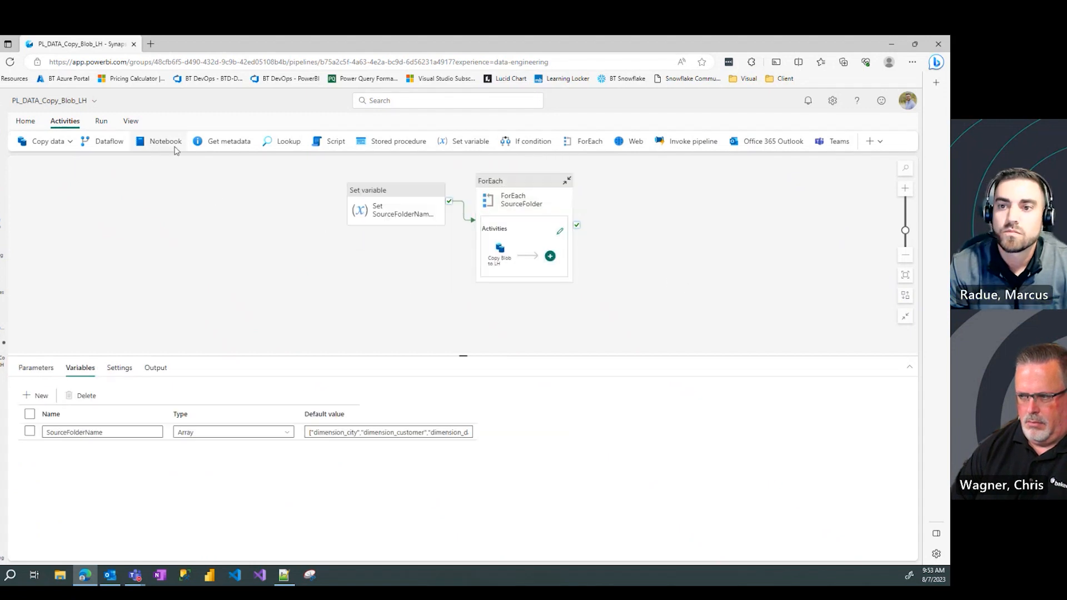
{"action": "left_click", "coordinate": [24, 126]}
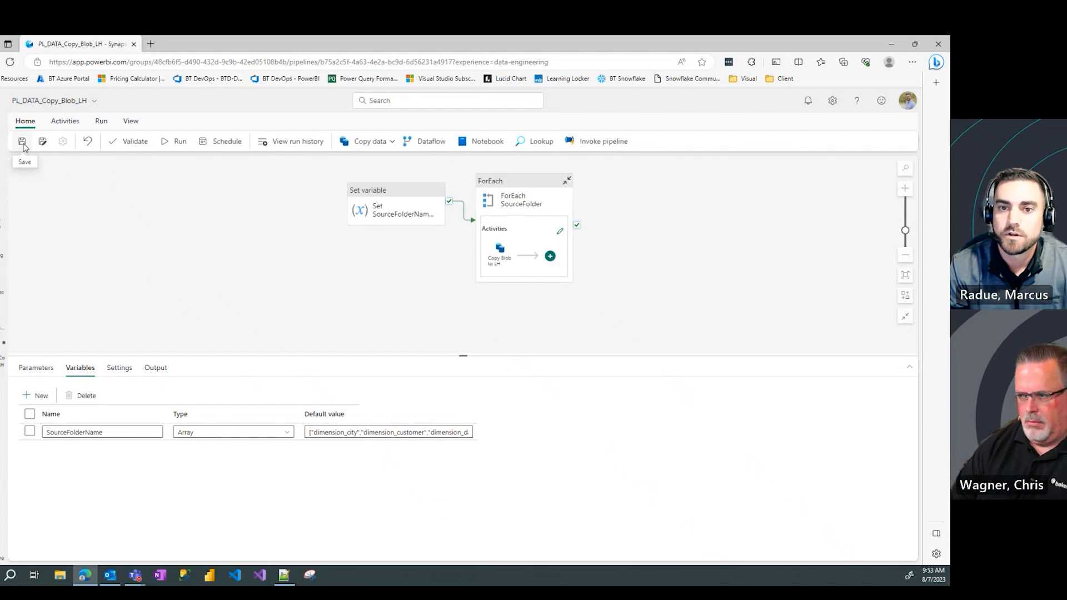
{"action": "left_click", "coordinate": [22, 144]}
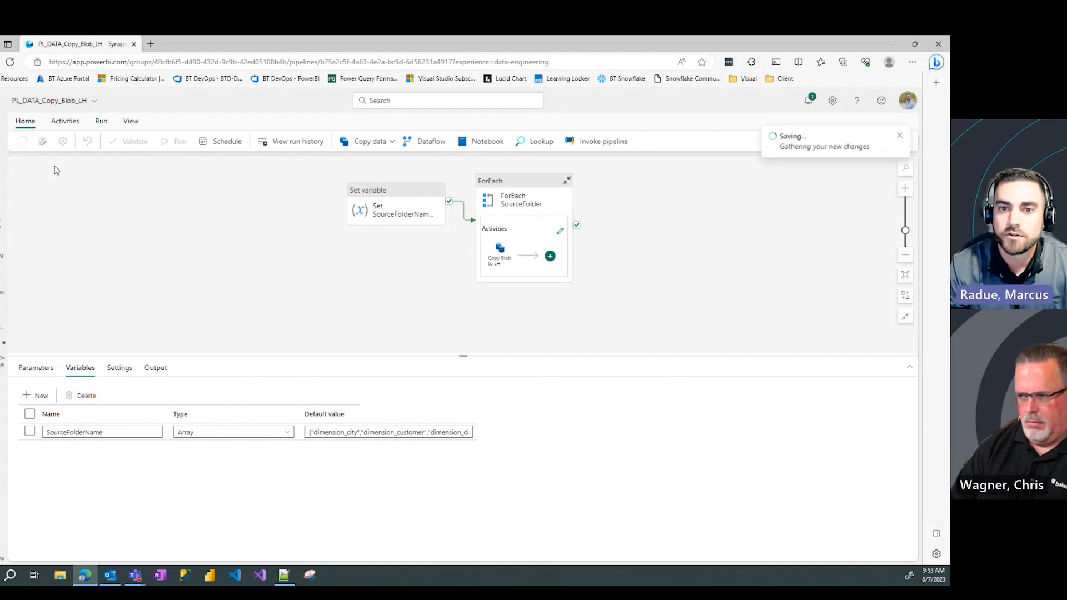
{"action": "left_click", "coordinate": [901, 139]}
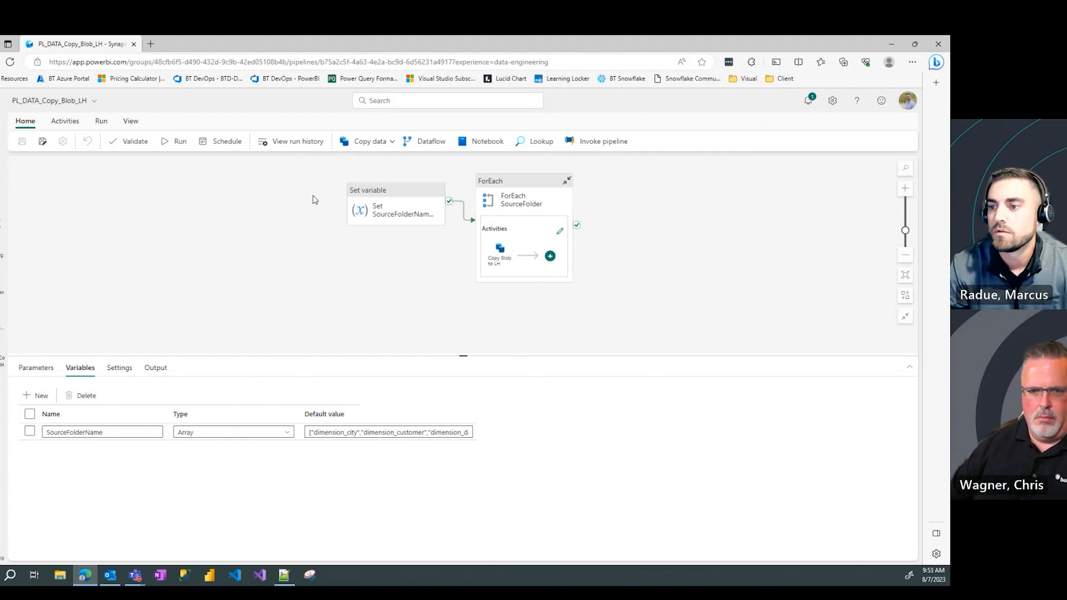
- Run the PL_DATA_Copy_Blob_LH pipeline and open its run output to check the status of each activity
{"action": "left_click", "coordinate": [178, 144]}
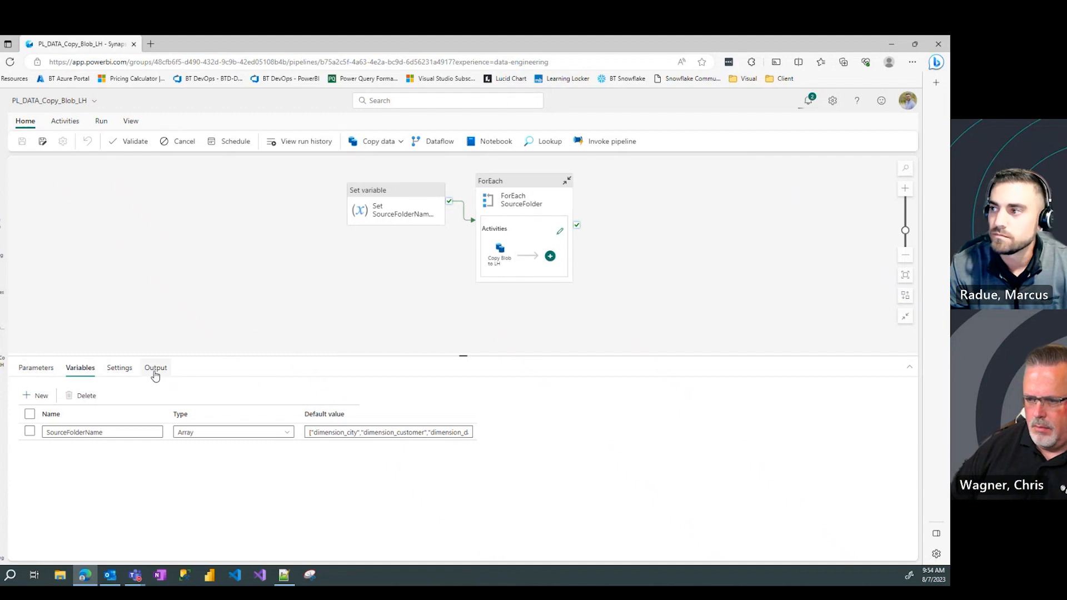
{"action": "left_click", "coordinate": [155, 374]}
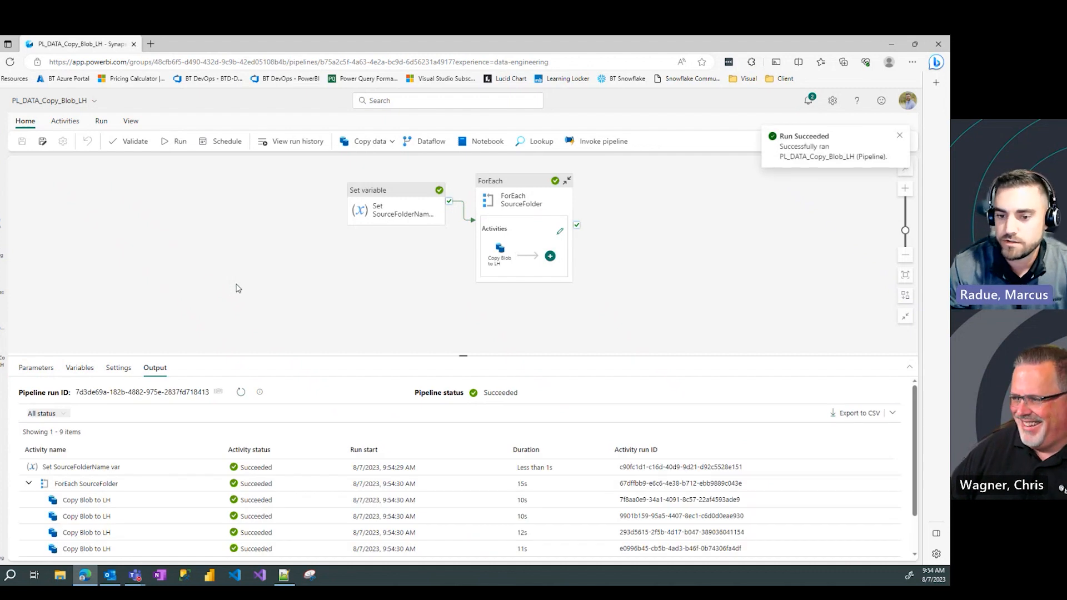
{"action": "scroll", "coordinate": [737, 486], "scroll_direction": "down", "scroll_amount": 1}
{"action": "scroll", "coordinate": [739, 489], "scroll_direction": "up", "scroll_amount": 1}
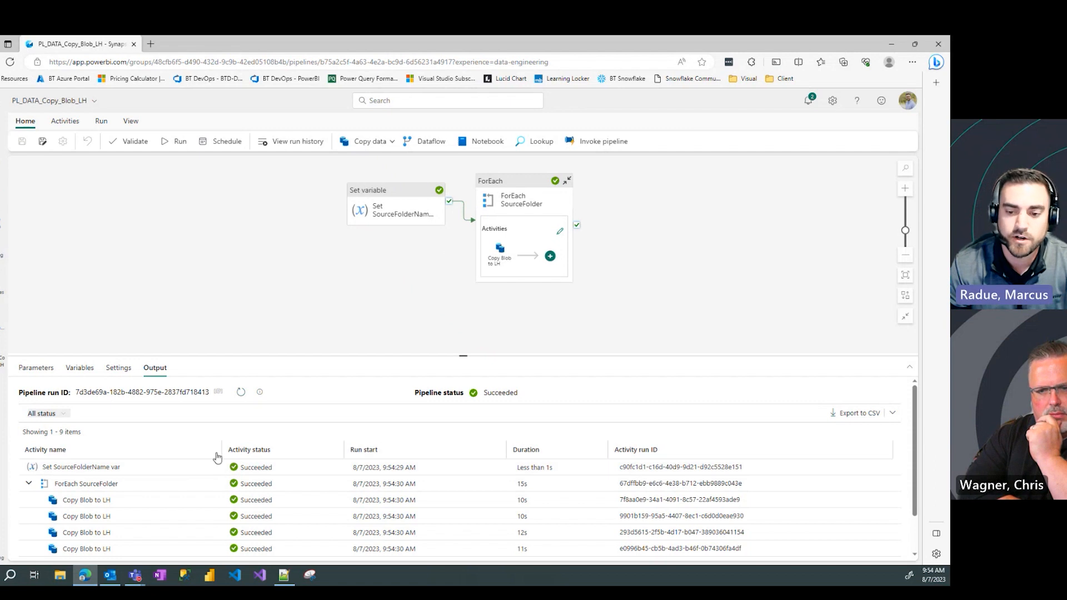
- Review the run inputs of the Set SourceFolderName var and ForEach SourceFolder activities, closing each one after reading it
{"action": "left_click", "coordinate": [200, 468]}
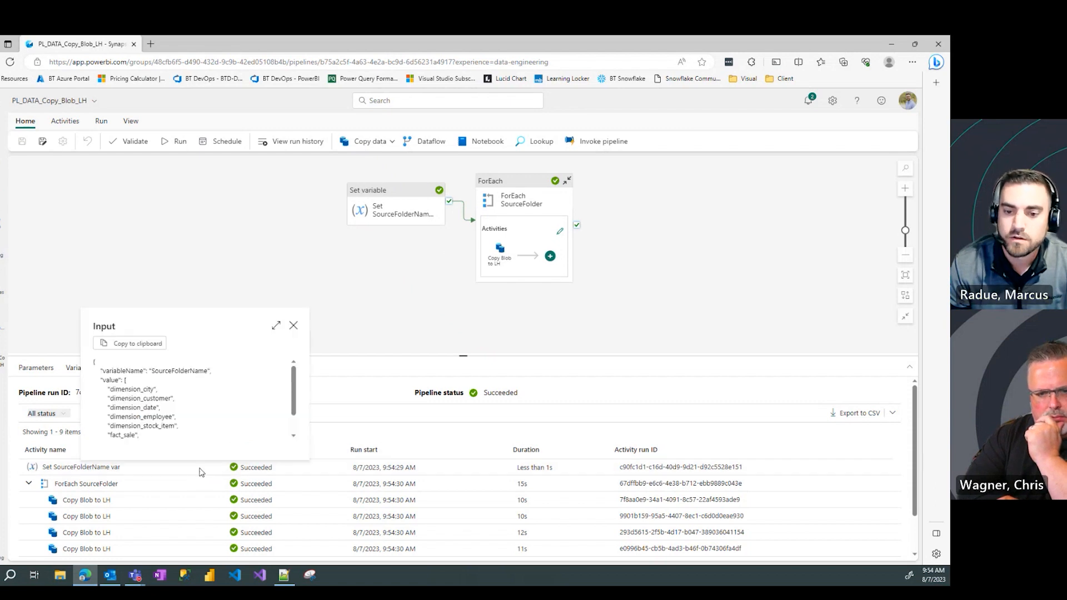
{"action": "mouse_move", "coordinate": [295, 384]}
{"action": "left_mouse_down"}
{"action": "mouse_move", "coordinate": [297, 407]}
{"action": "mouse_move", "coordinate": [300, 378]}
{"action": "left_mouse_up"}
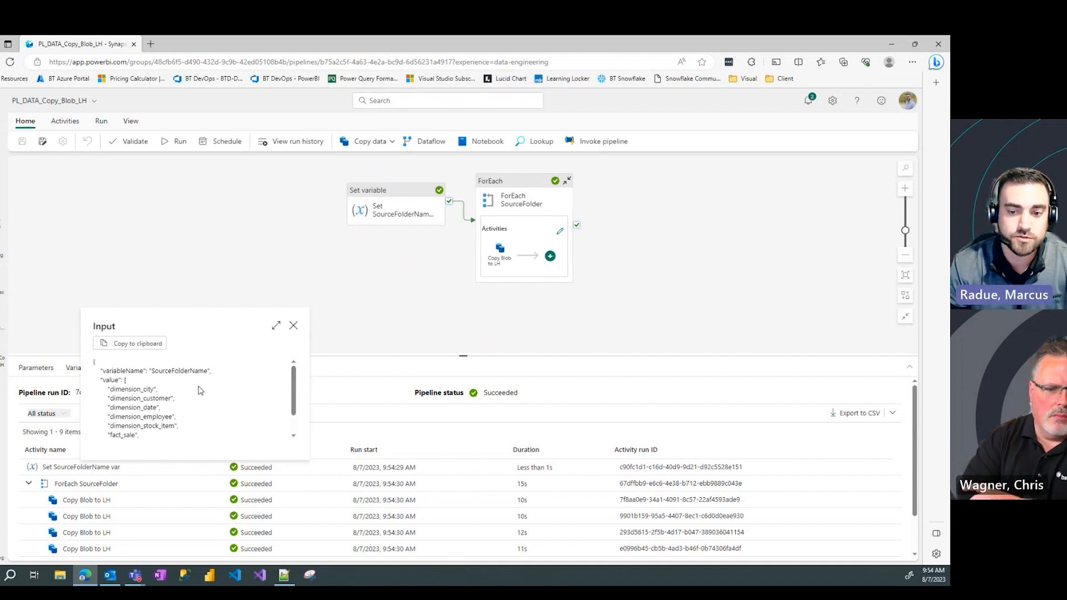
{"action": "mouse_move", "coordinate": [294, 388]}
{"action": "left_mouse_down"}
{"action": "mouse_move", "coordinate": [297, 399]}
{"action": "mouse_move", "coordinate": [295, 379]}
{"action": "left_mouse_up"}
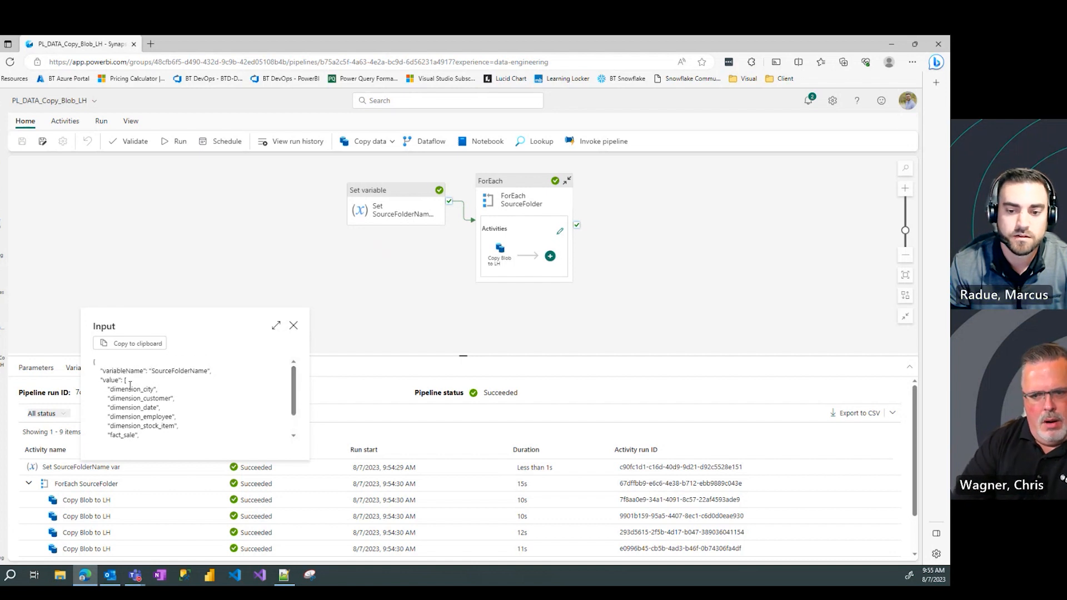
{"action": "scroll", "coordinate": [214, 411], "scroll_direction": "down", "scroll_amount": 2}
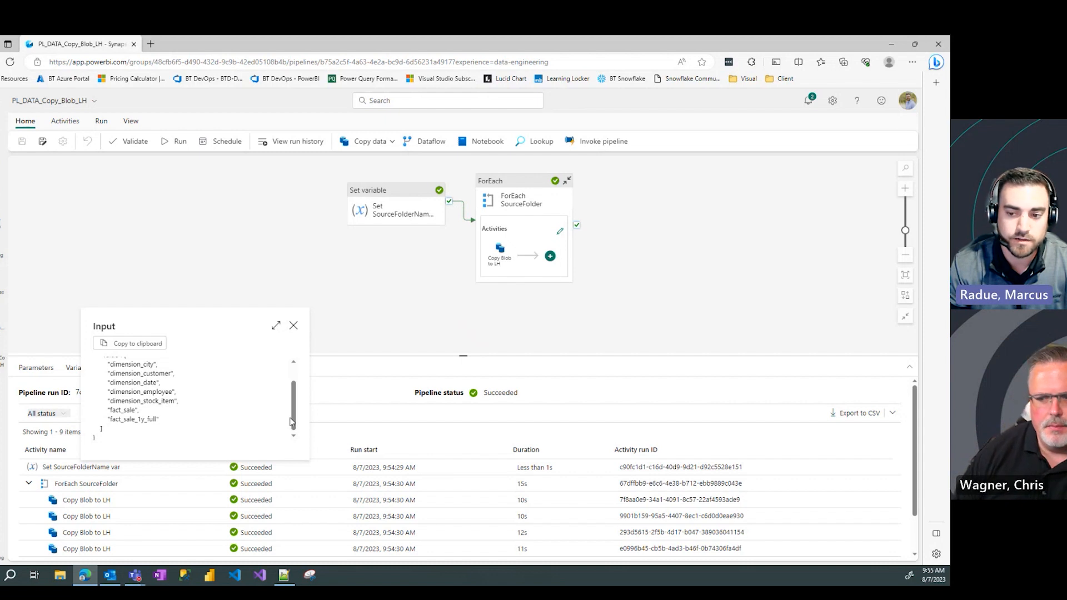
{"action": "left_click", "coordinate": [294, 327]}
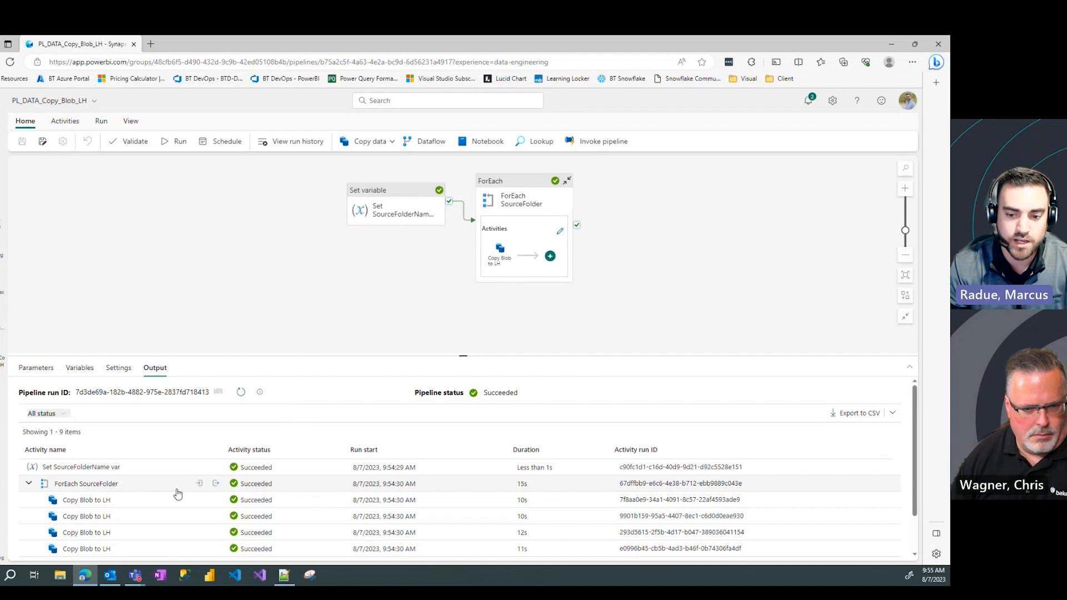
{"action": "left_click", "coordinate": [200, 484]}
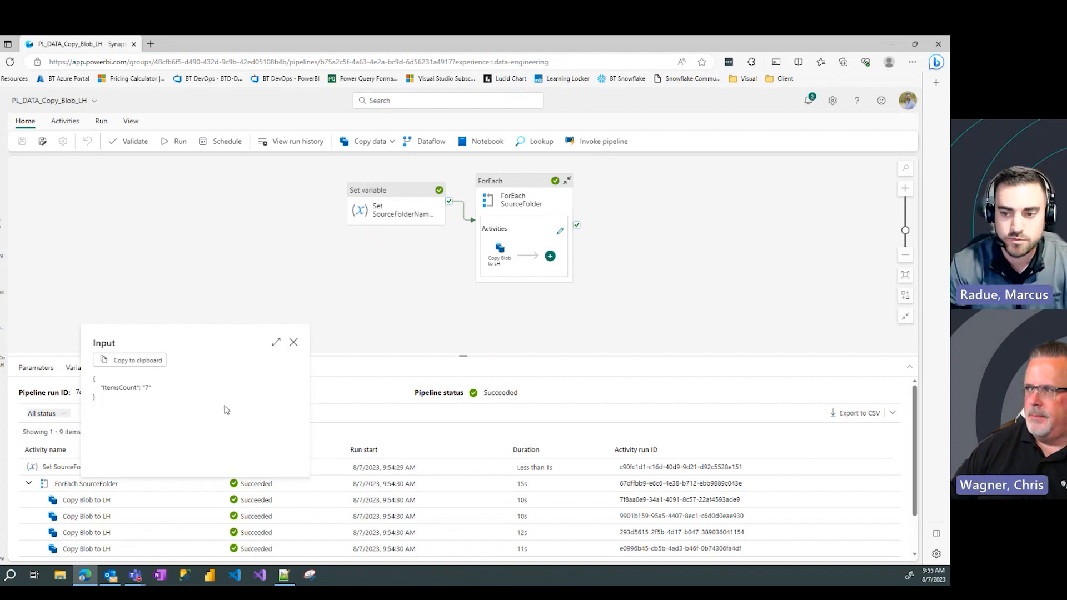
{"action": "left_click", "coordinate": [292, 343]}
- Examine the first Copy Blob to LH run's input for its wildcard folder path, and check its copy data details
{"action": "scroll", "coordinate": [433, 481], "scroll_direction": "down", "scroll_amount": 1}
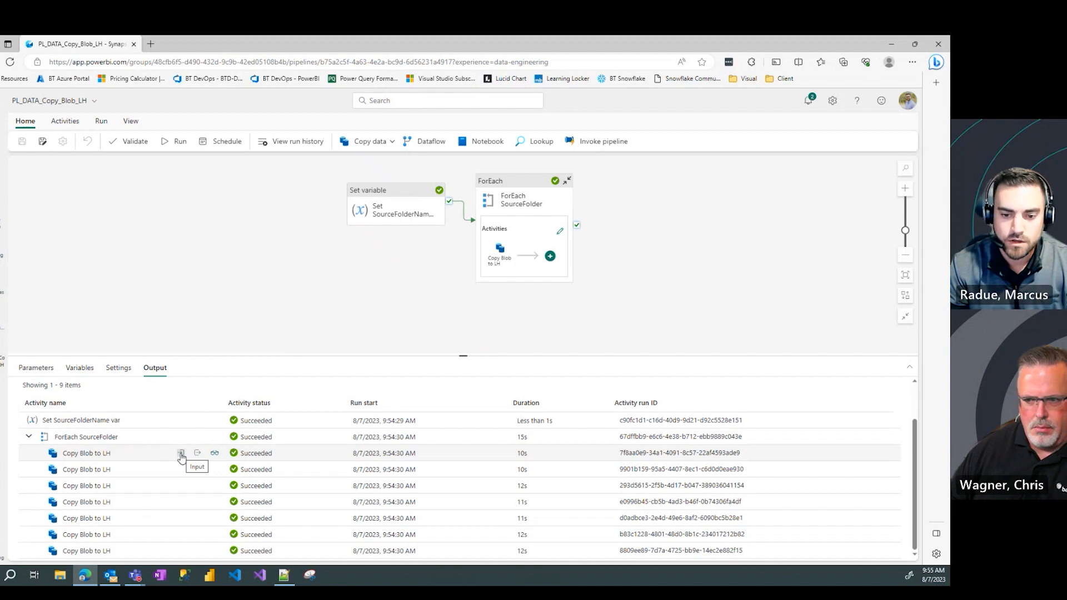
{"action": "left_click", "coordinate": [181, 455]}
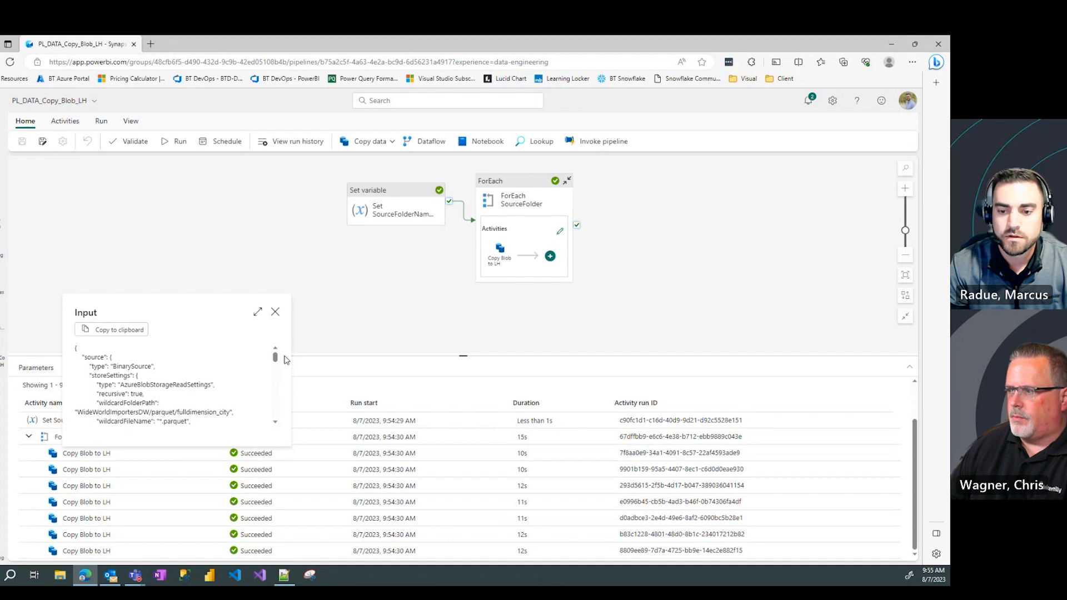
{"action": "left_click_drag", "start_coordinate": [275, 357], "coordinate": [276, 366]}
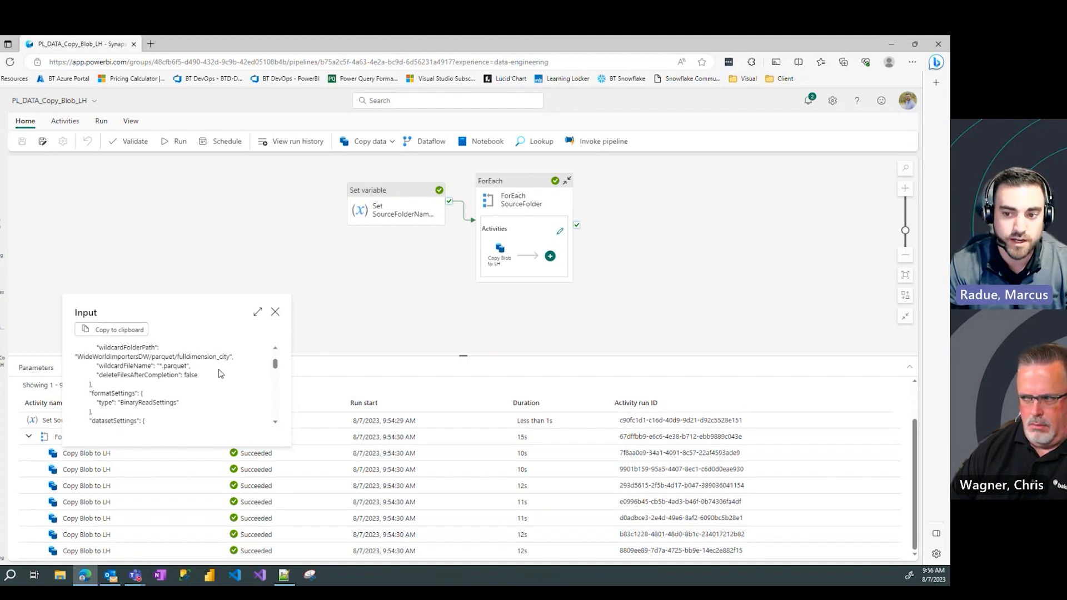
{"action": "left_click", "coordinate": [275, 312]}
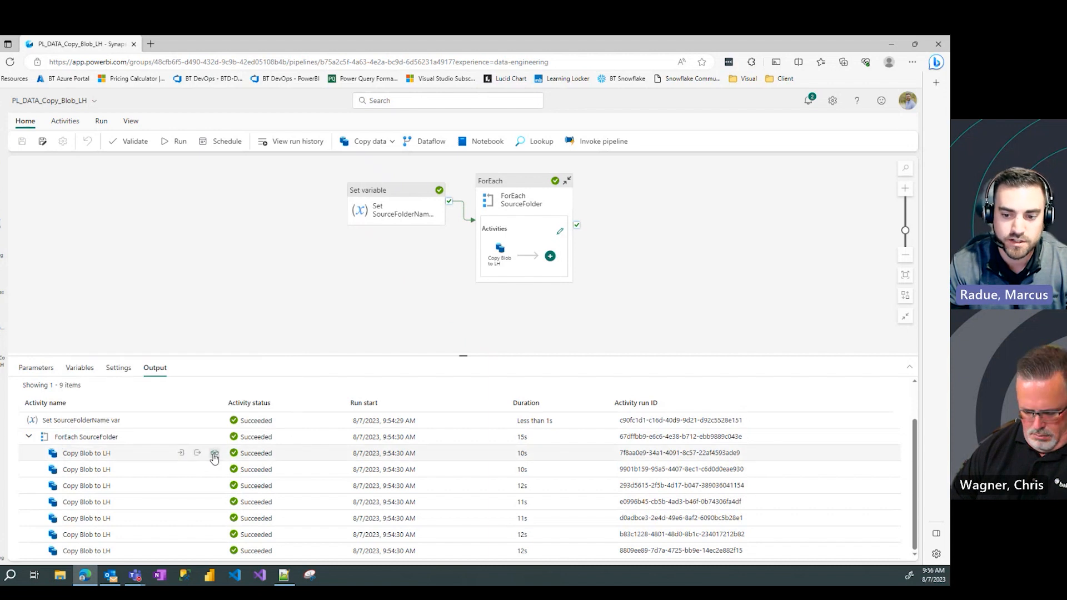
{"action": "left_click", "coordinate": [214, 453]}
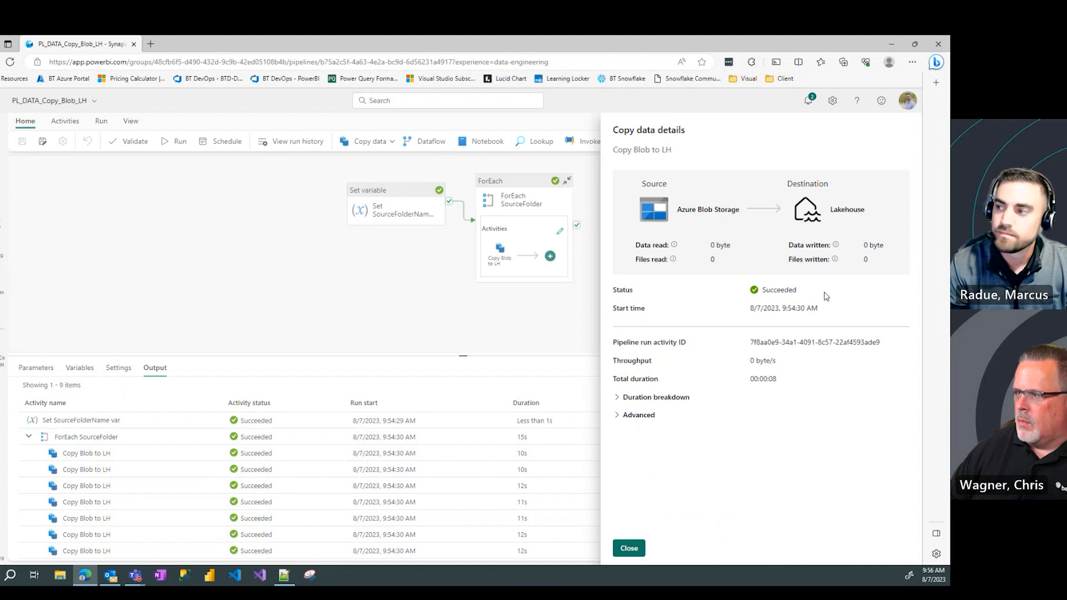
{"action": "left_click", "coordinate": [631, 549]}
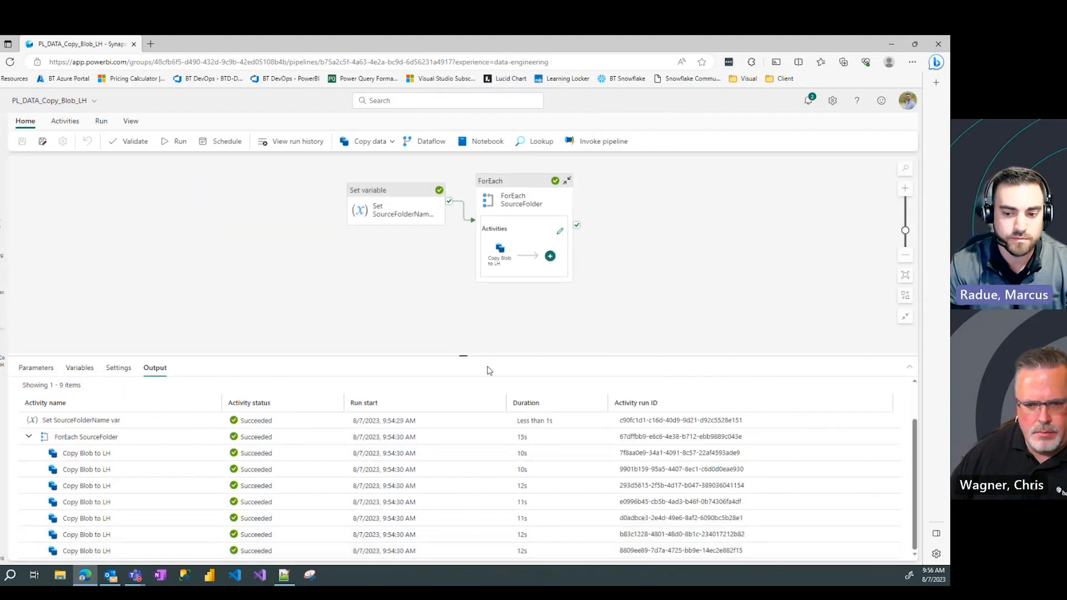
{"action": "left_click", "coordinate": [560, 232]}
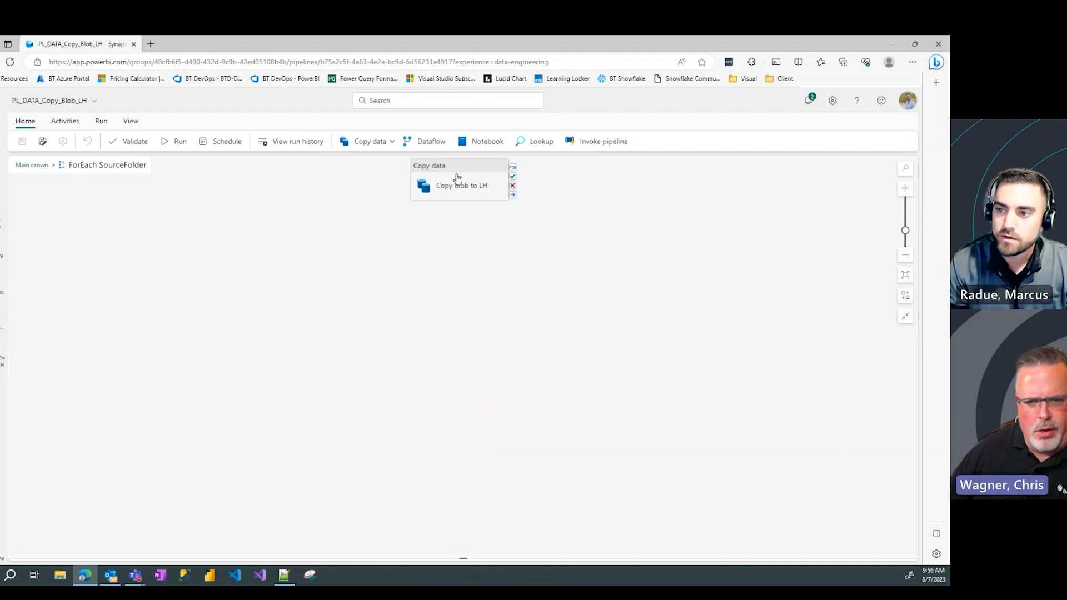
{"action": "left_click", "coordinate": [457, 178]}
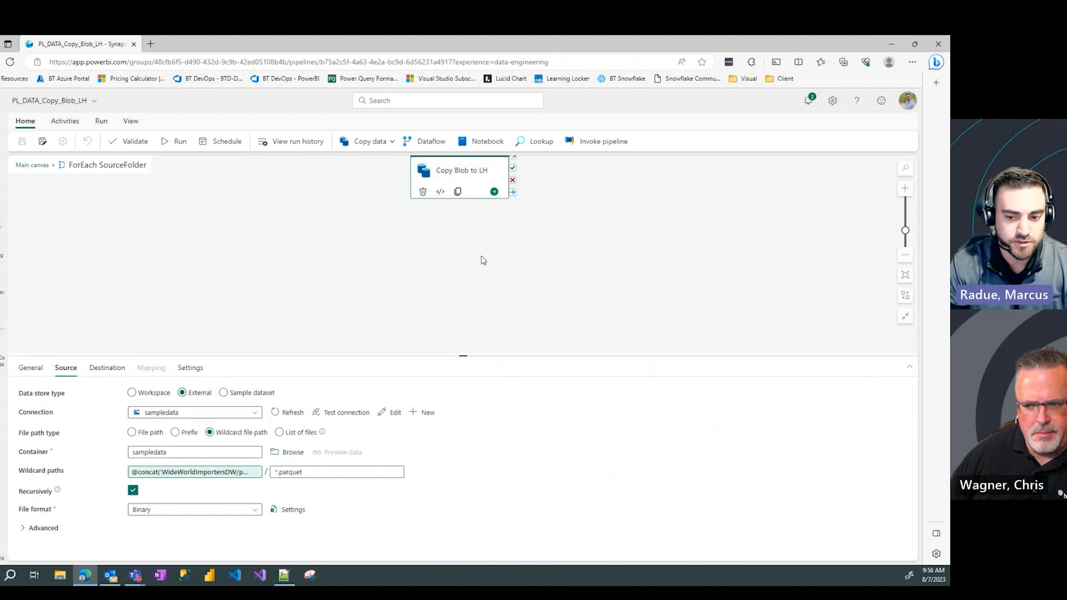
{"action": "left_click", "coordinate": [183, 471]}
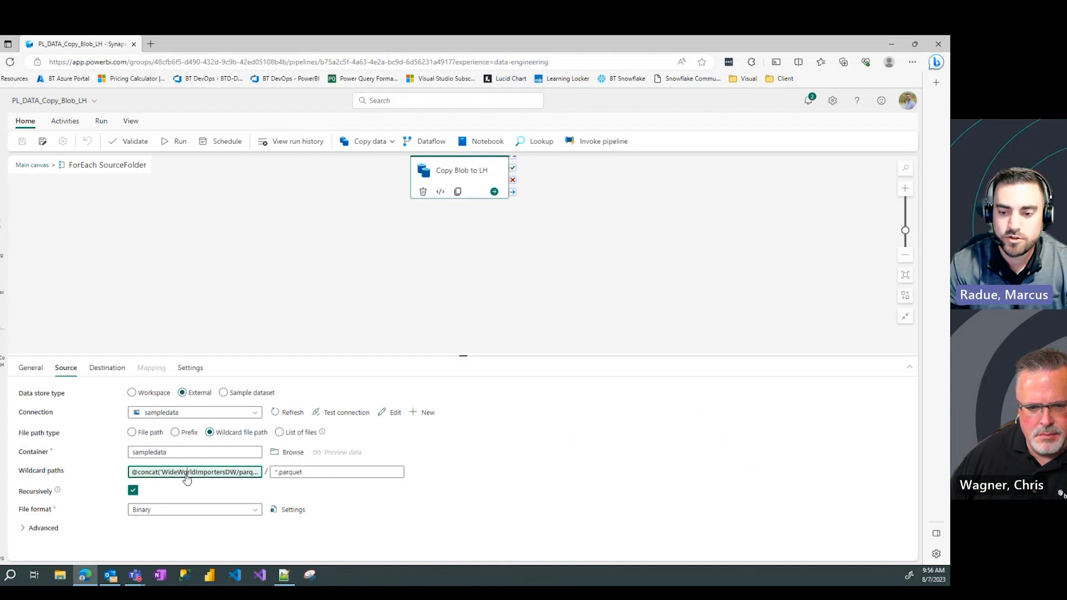
{"action": "left_click", "coordinate": [187, 479]}
{"action": "left_click", "coordinate": [782, 162]}
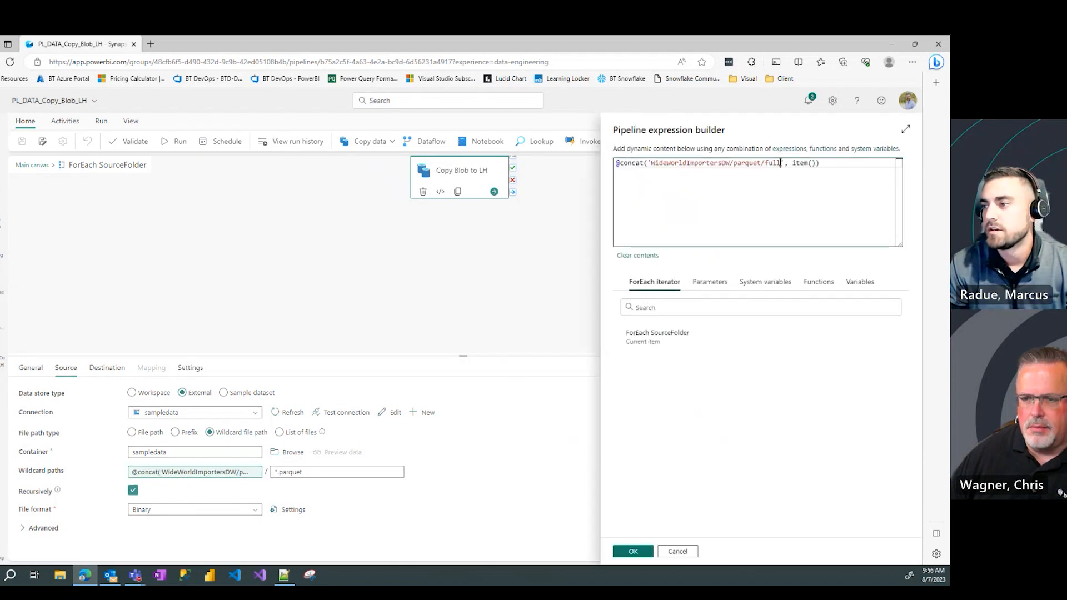
{"action": "type", "text": "/"}
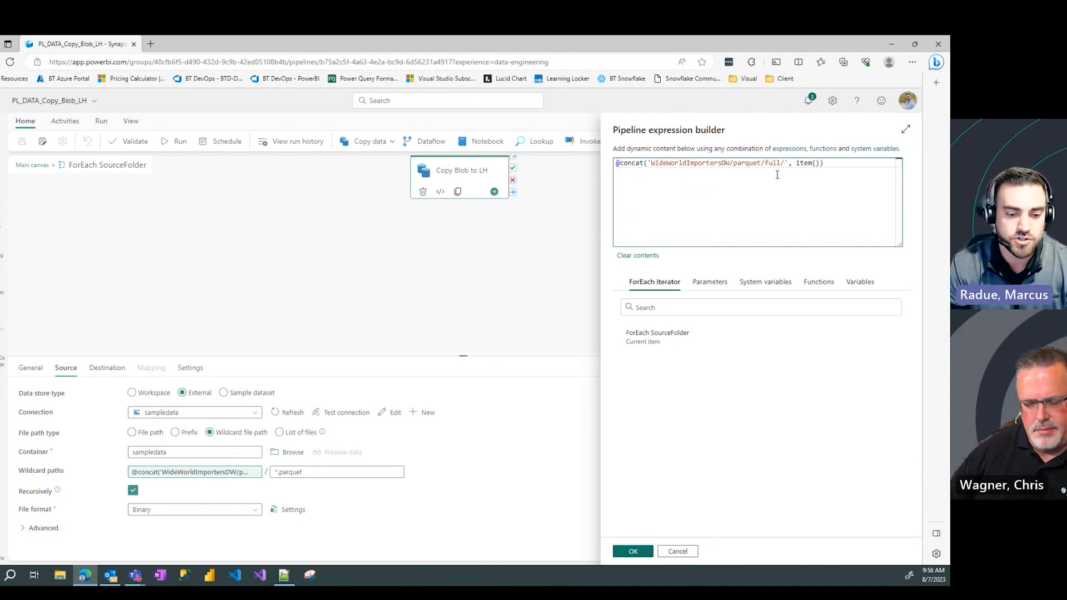
{"action": "left_click", "coordinate": [632, 552]}
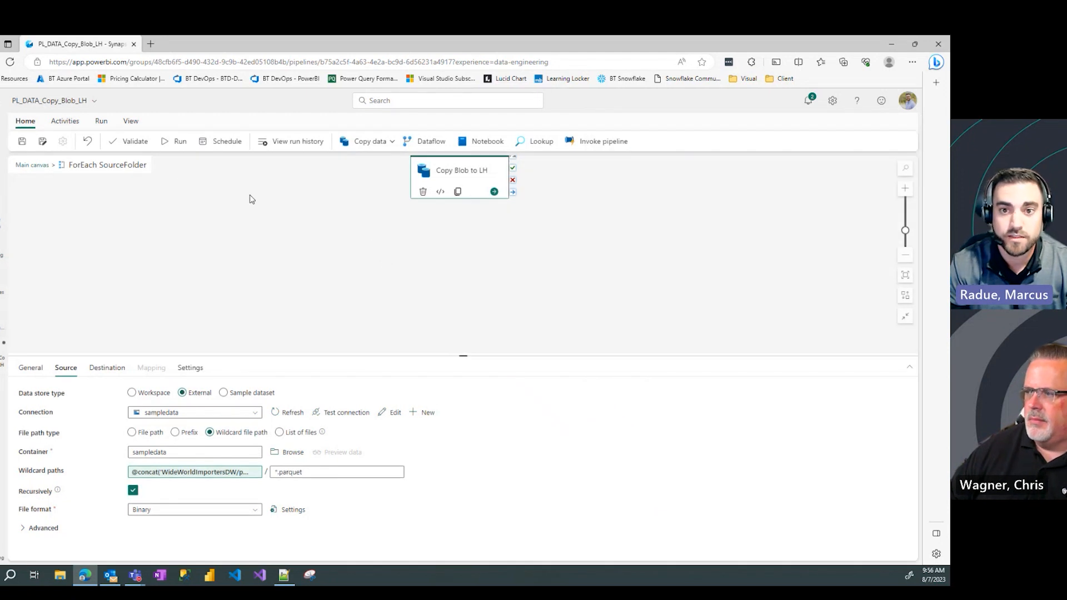
- Go back to the main canvas and save the pipeline with the corrected folder path, dismissing the save notification
{"action": "left_click", "coordinate": [32, 165]}
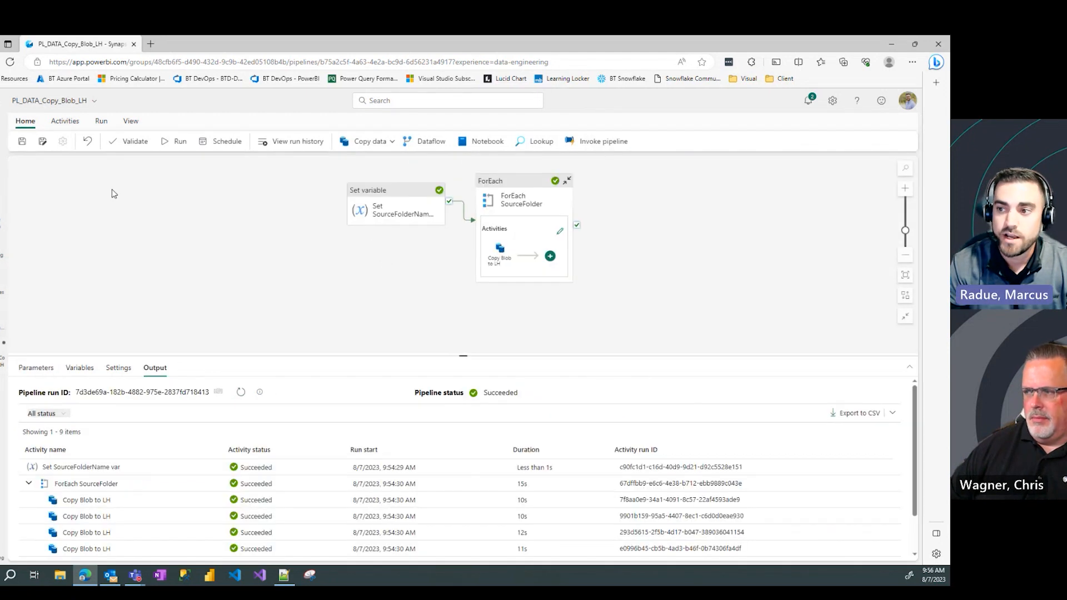
{"action": "left_click", "coordinate": [23, 144]}
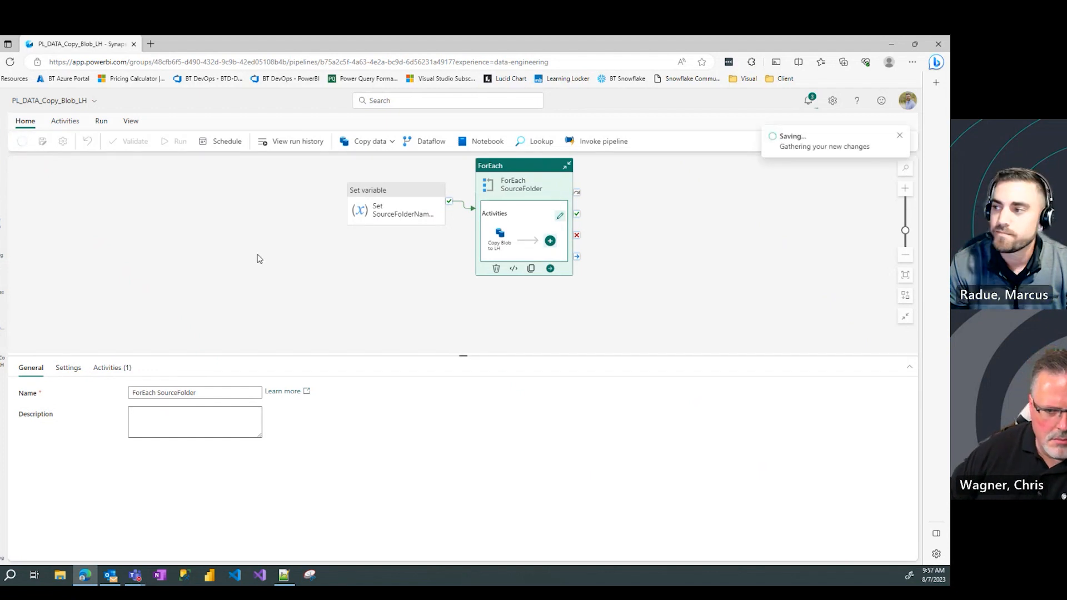
{"action": "left_click", "coordinate": [900, 135]}
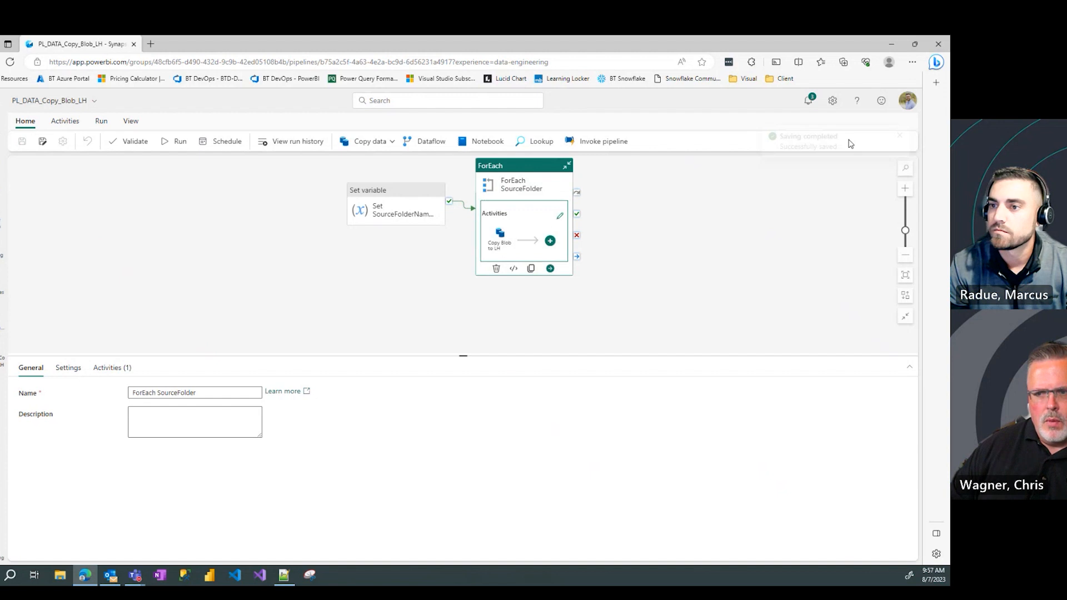
- Rerun the pipeline and refresh its run output to monitor the Copy Blob to LH activities until the run finishes
{"action": "left_click", "coordinate": [171, 142]}
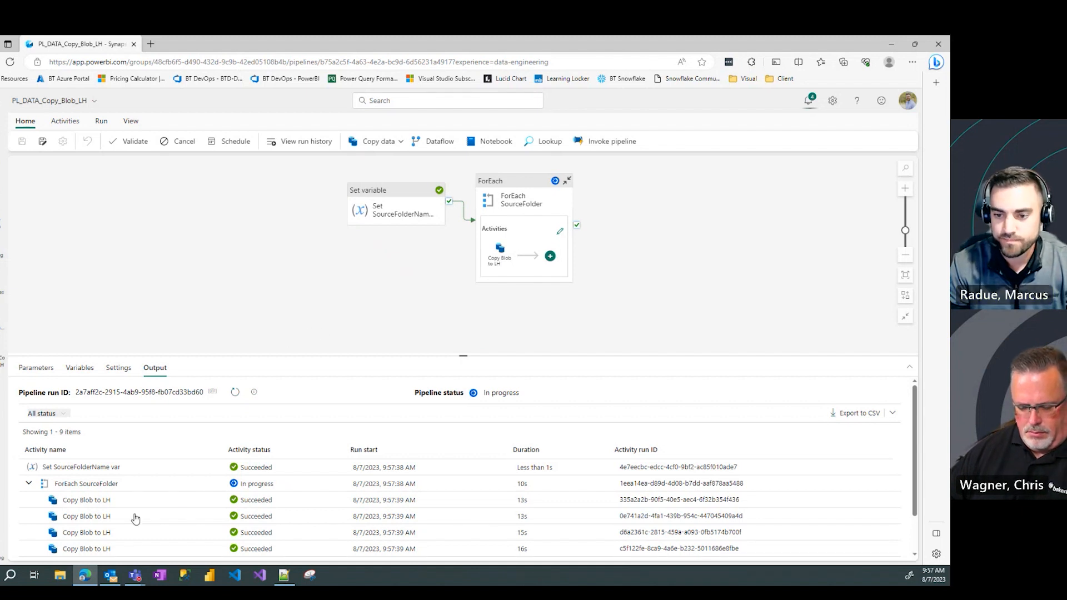
{"action": "left_click", "coordinate": [235, 392]}
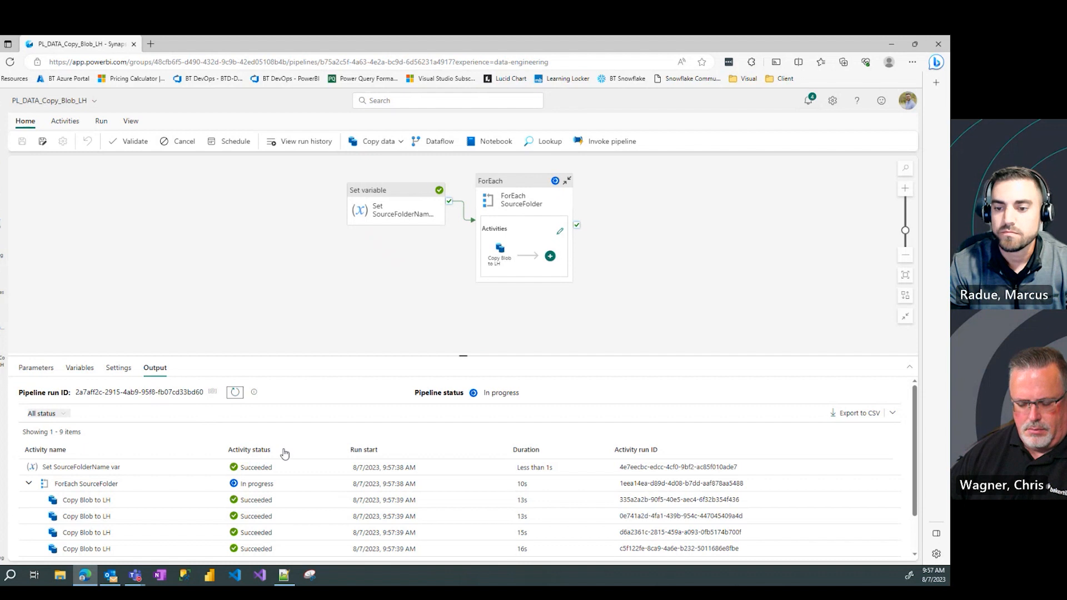
{"action": "scroll", "coordinate": [466, 500], "scroll_direction": "down", "scroll_amount": 2}
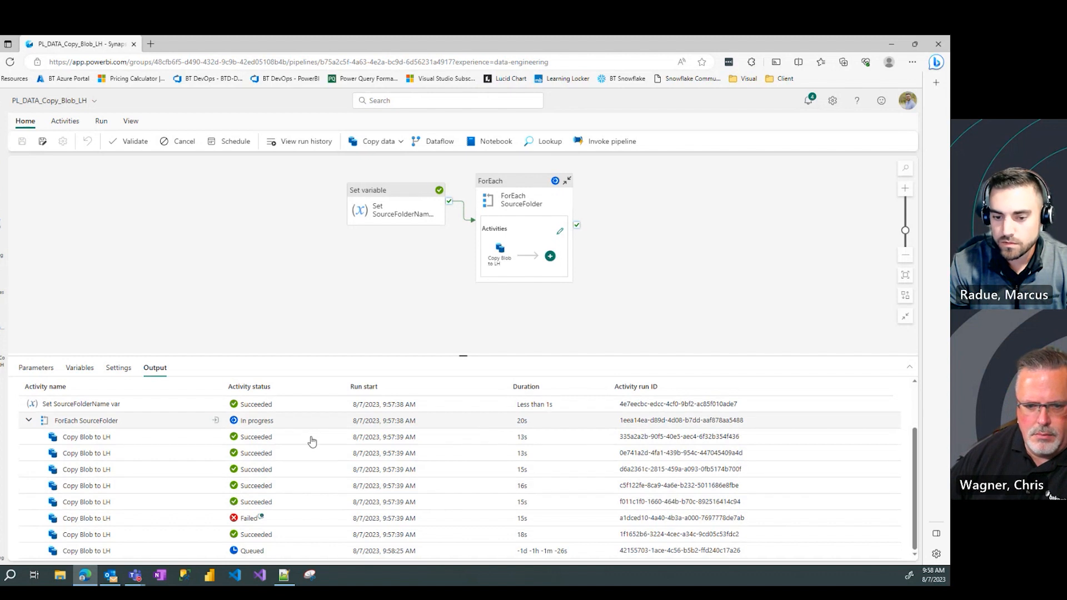
{"action": "scroll", "coordinate": [314, 453], "scroll_direction": "up", "scroll_amount": 3}
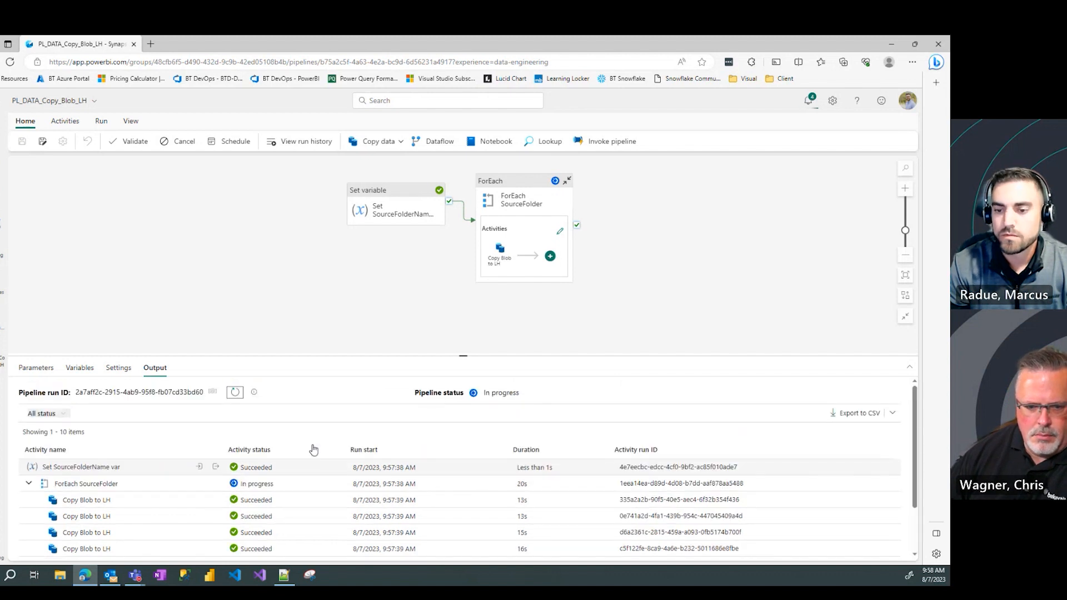
{"action": "left_click", "coordinate": [235, 394]}
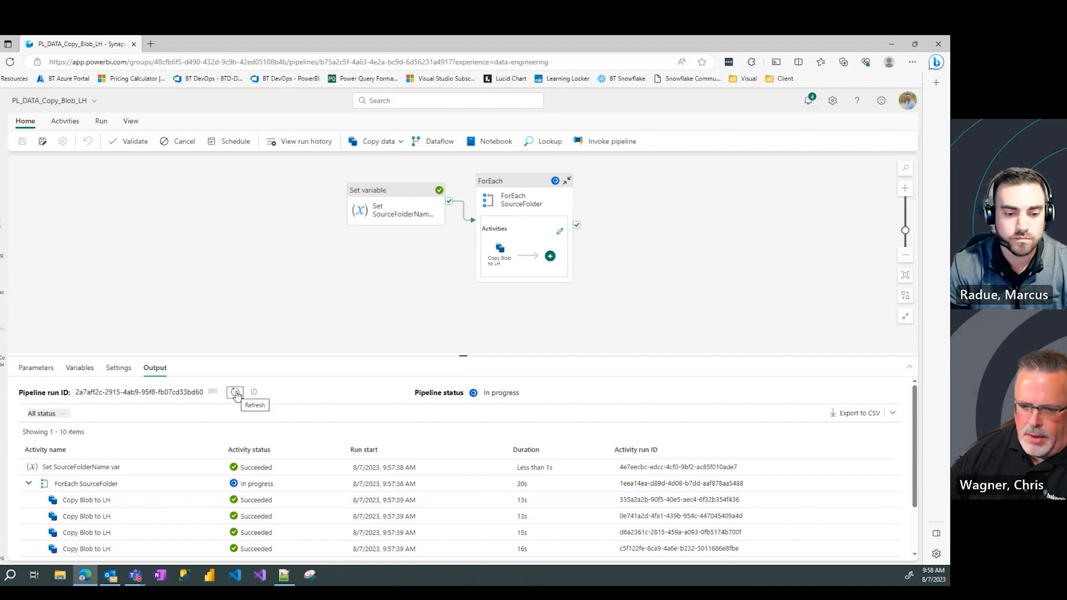
{"action": "left_click", "coordinate": [236, 394]}
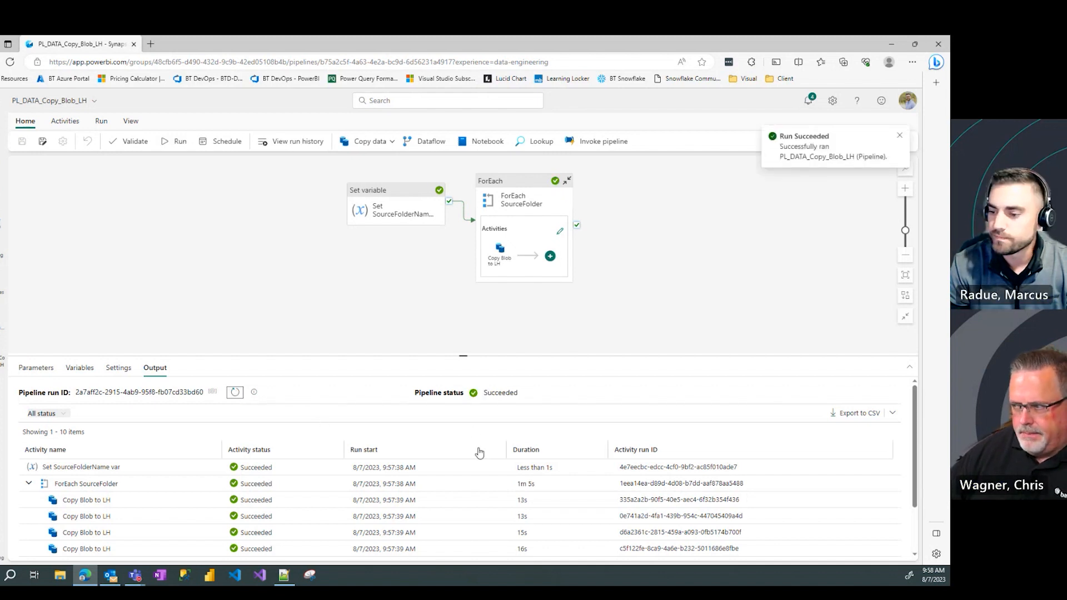
- Look through the ForEach run output and read the full error details of the failed Copy Blob to LH activity
{"action": "scroll", "coordinate": [475, 453], "scroll_direction": "down", "scroll_amount": 2}
{"action": "scroll", "coordinate": [366, 494], "scroll_direction": "up", "scroll_amount": 2}
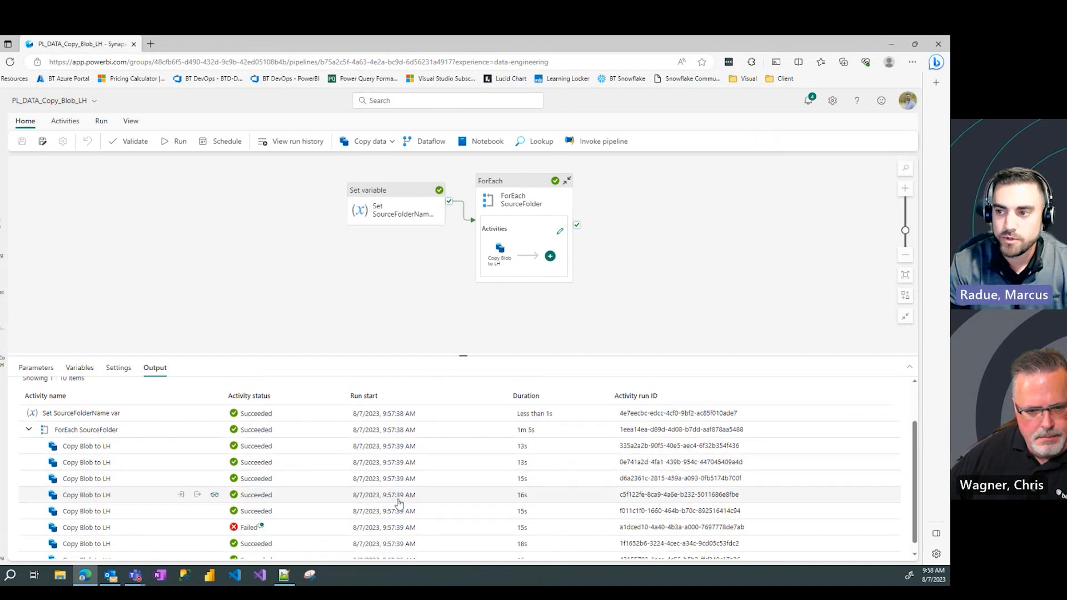
{"action": "scroll", "coordinate": [300, 436], "scroll_direction": "down", "scroll_amount": 2}
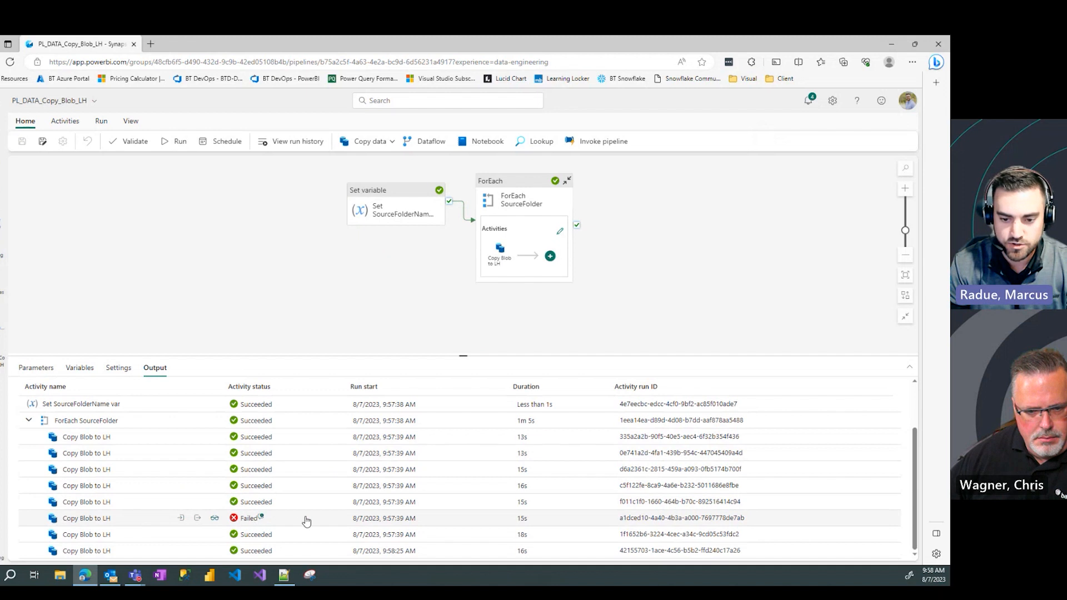
{"action": "left_click", "coordinate": [261, 518]}
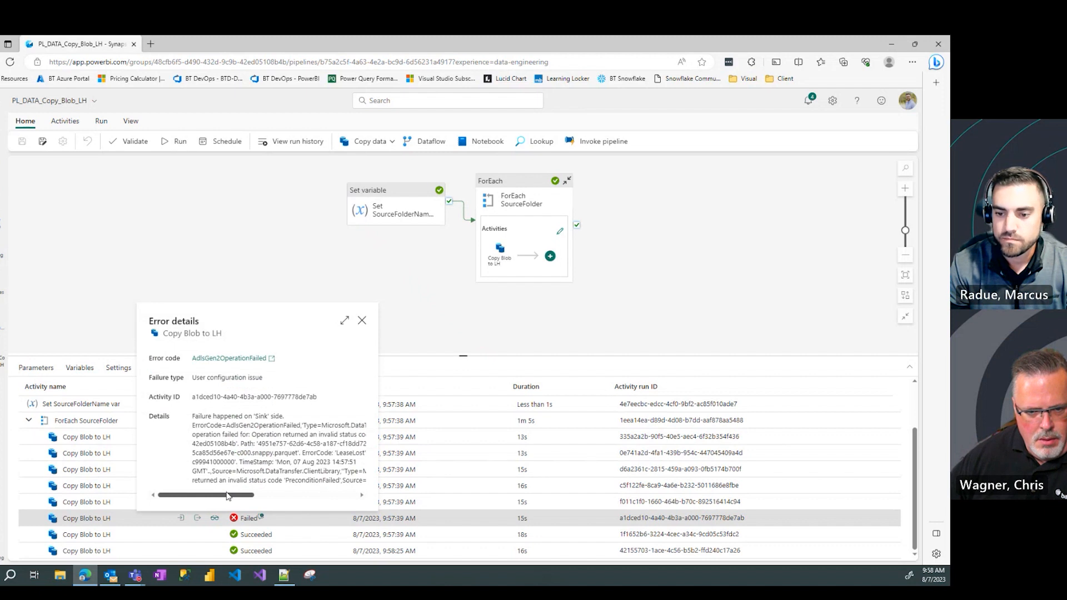
{"action": "mouse_move", "coordinate": [227, 496]}
{"action": "left_mouse_down"}
{"action": "mouse_move", "coordinate": [336, 504]}
{"action": "mouse_move", "coordinate": [226, 503]}
{"action": "left_mouse_up"}
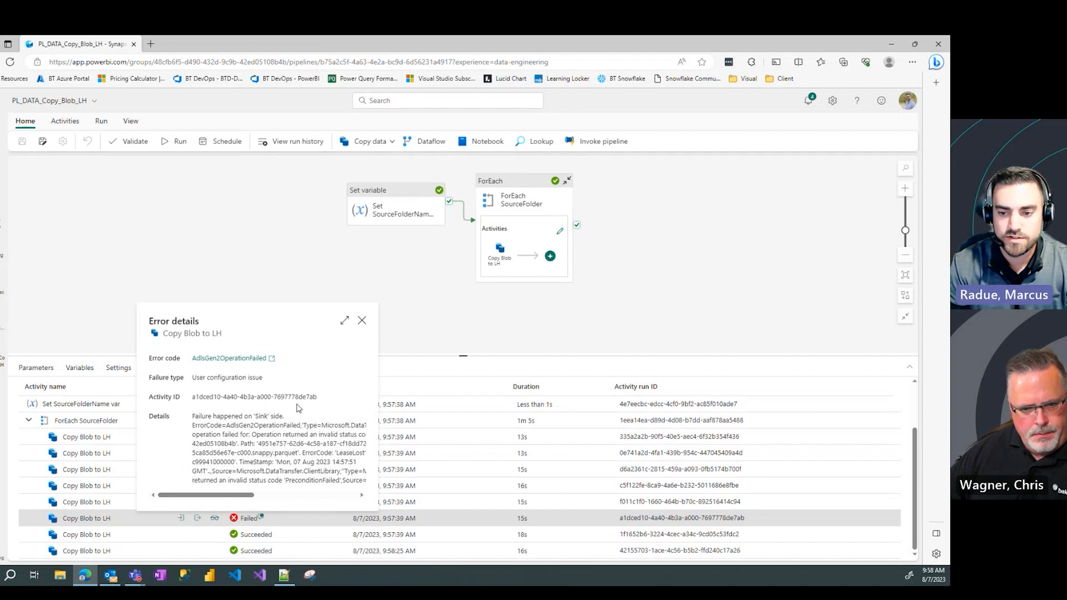
{"action": "left_click_drag", "start_coordinate": [219, 497], "coordinate": [336, 499]}
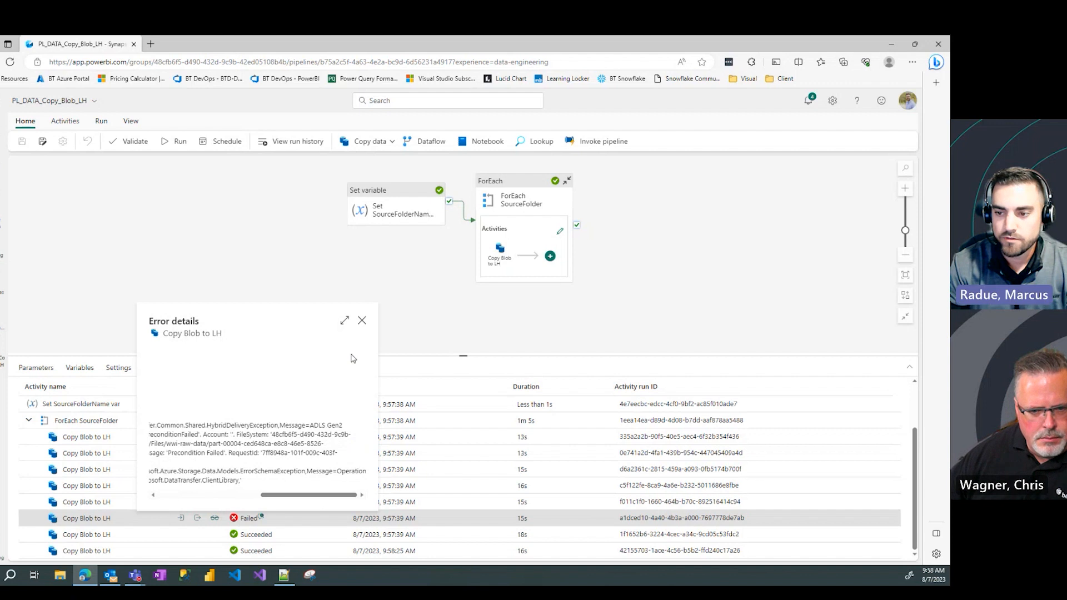
{"action": "left_click", "coordinate": [362, 321]}
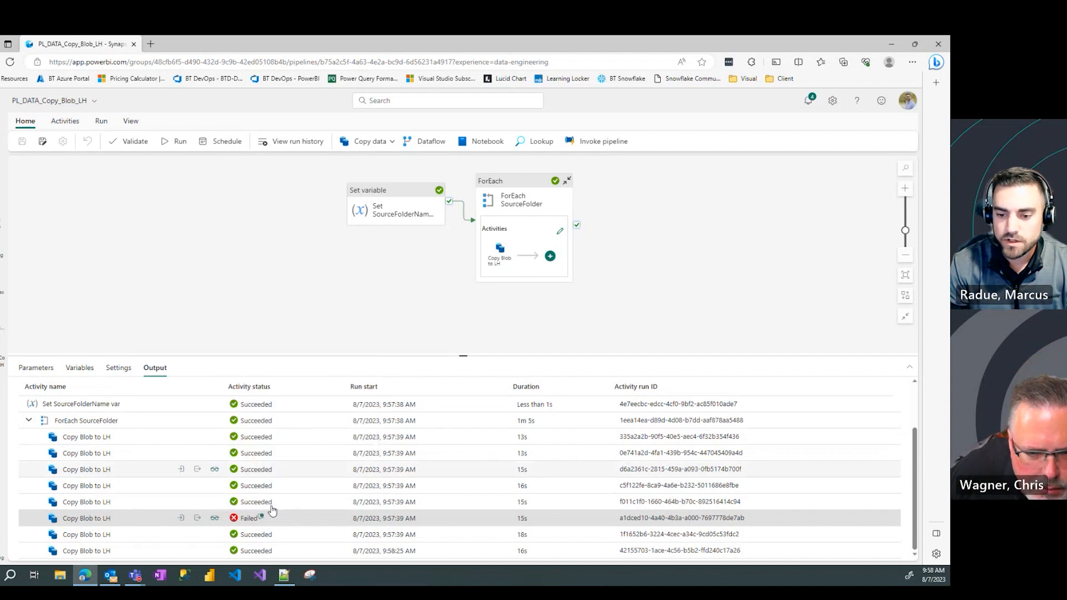
- Compare the wildcard folder path in the inputs of the failed Copy Blob to LH run and the last one listed
{"action": "left_click", "coordinate": [181, 518]}
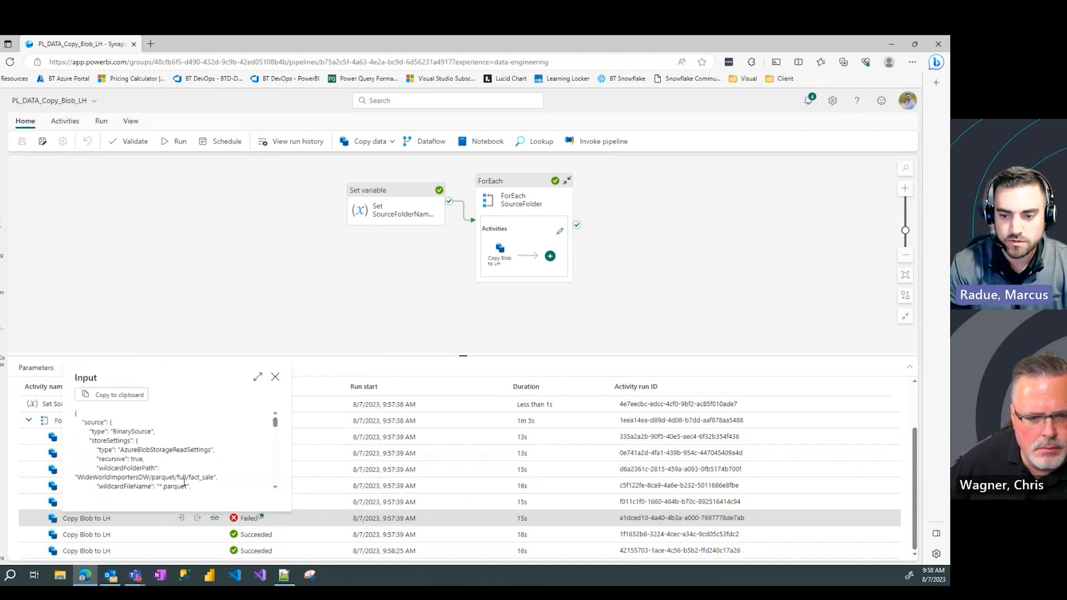
{"action": "left_click", "coordinate": [275, 377]}
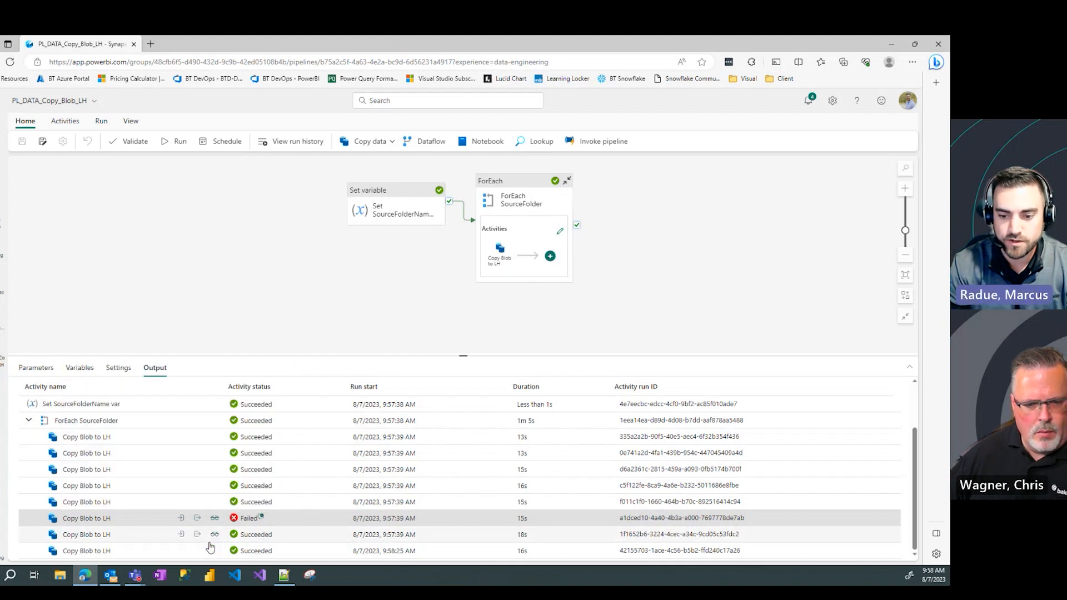
{"action": "left_click", "coordinate": [181, 552]}
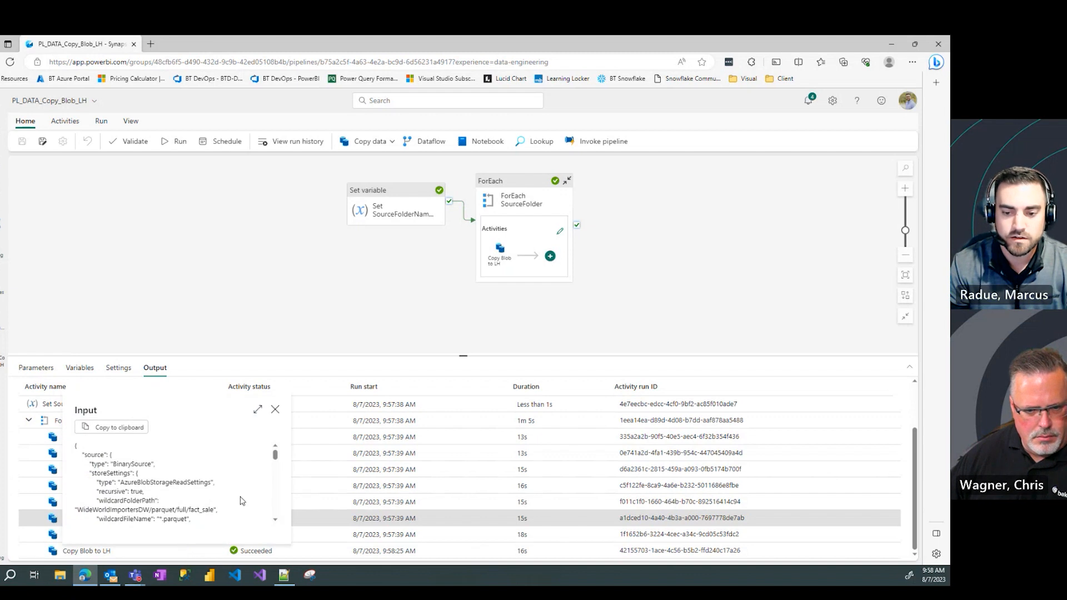
{"action": "left_click", "coordinate": [275, 411]}
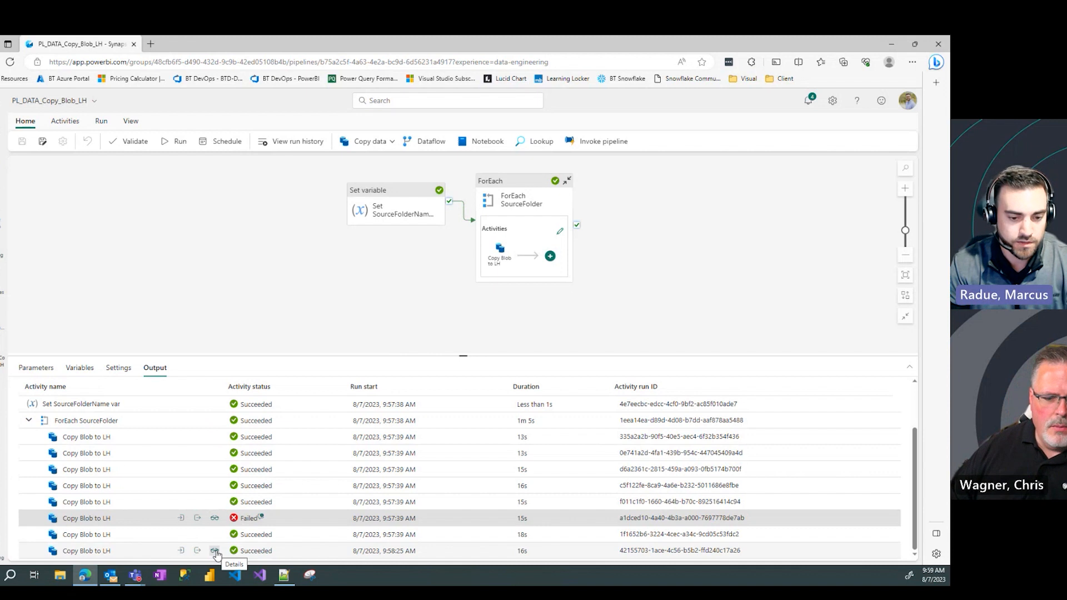
- Check the copy data details of the last Copy Blob to LH run, then collapse the ForEach SourceFolder activity runs
{"action": "left_click", "coordinate": [215, 551]}
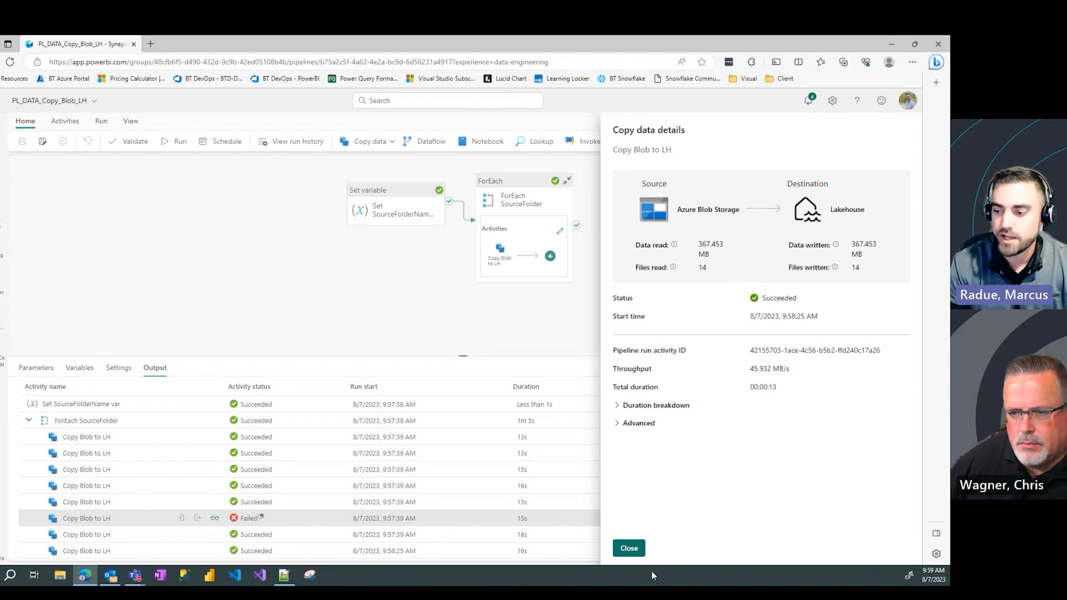
{"action": "left_click", "coordinate": [629, 549]}
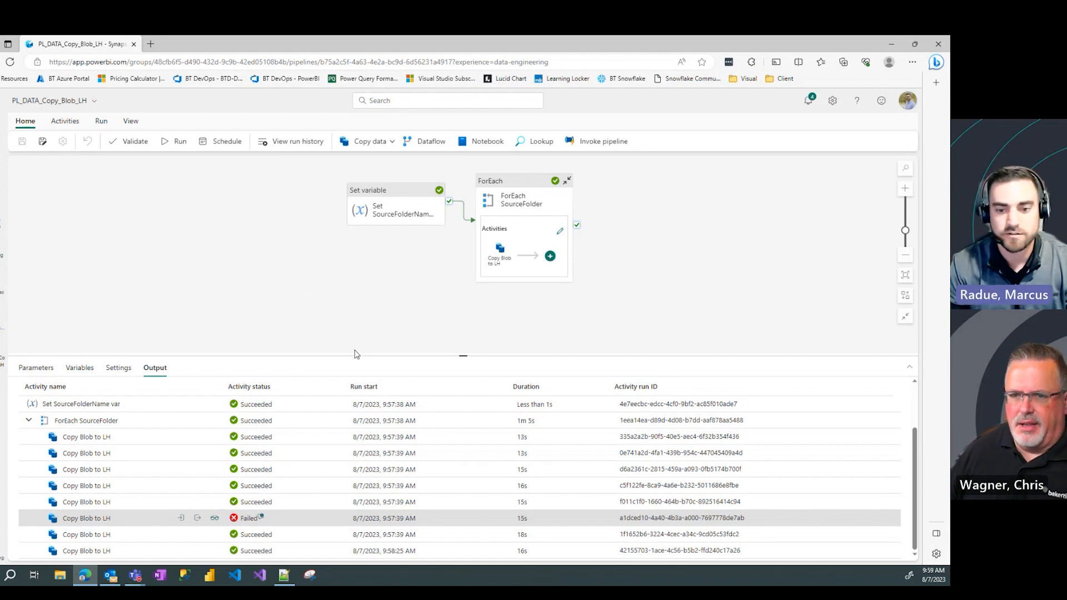
{"action": "left_click", "coordinate": [28, 420]}
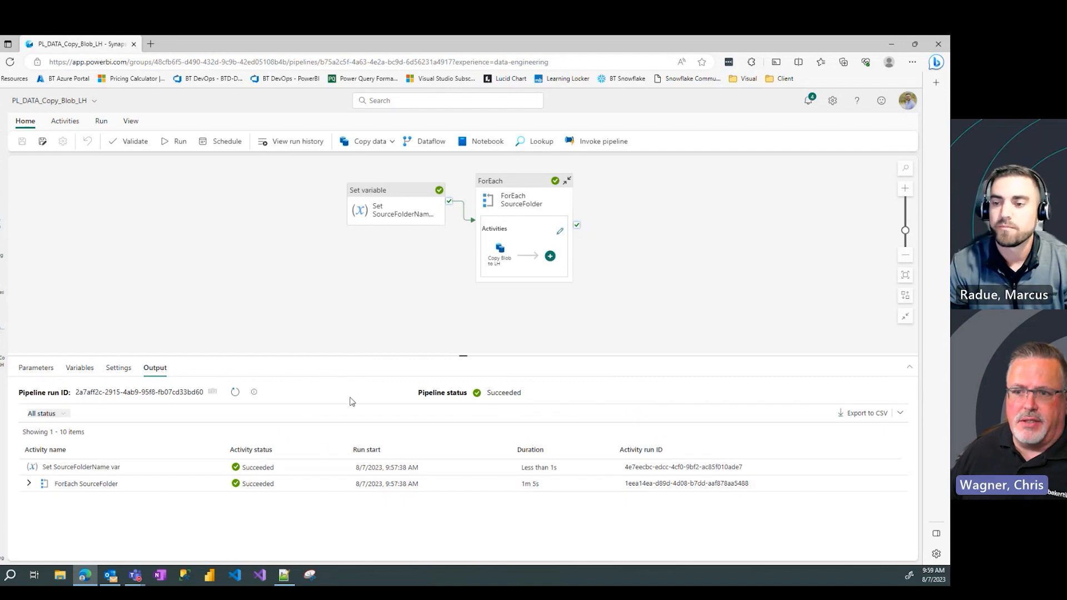